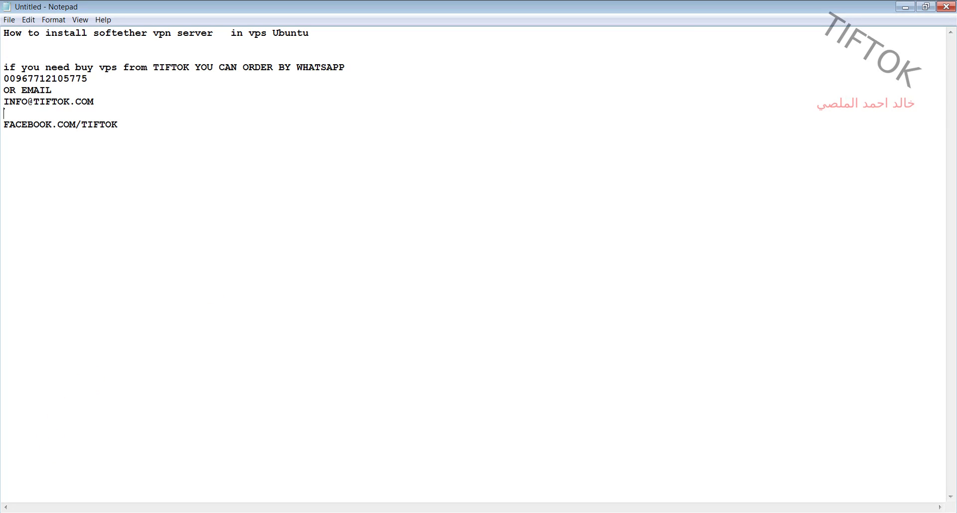
Open an SSH session in PuTTY to 213.136.78.176 and accept the server's host key
right_click(519, 206)
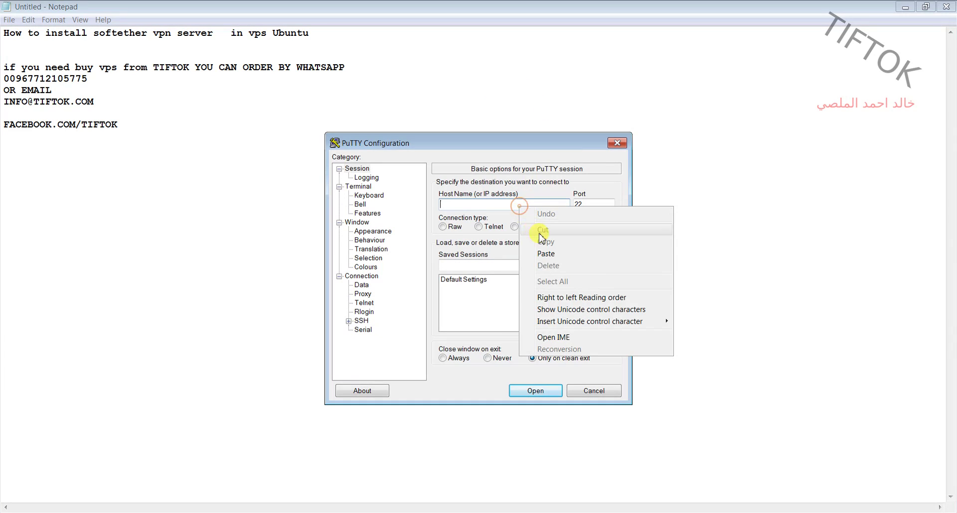
left_click(546, 254)
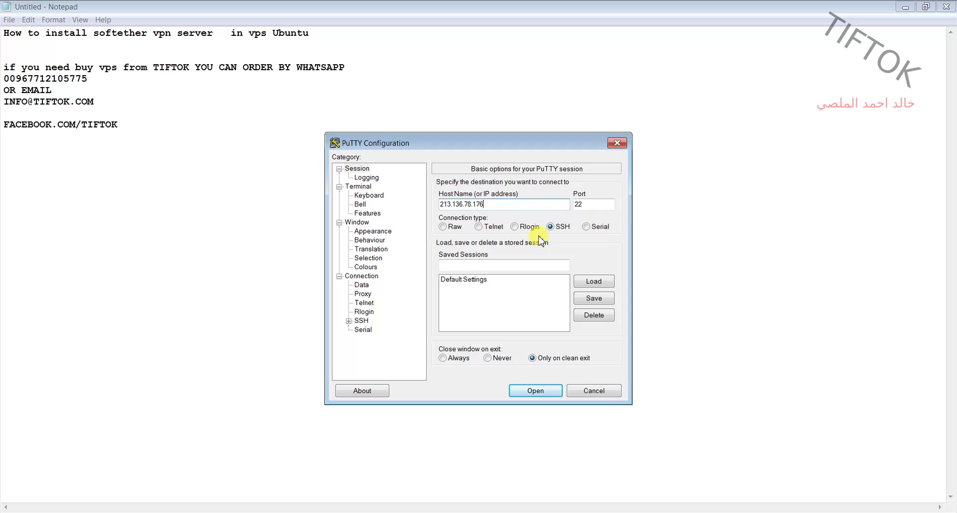
left_click(544, 395)
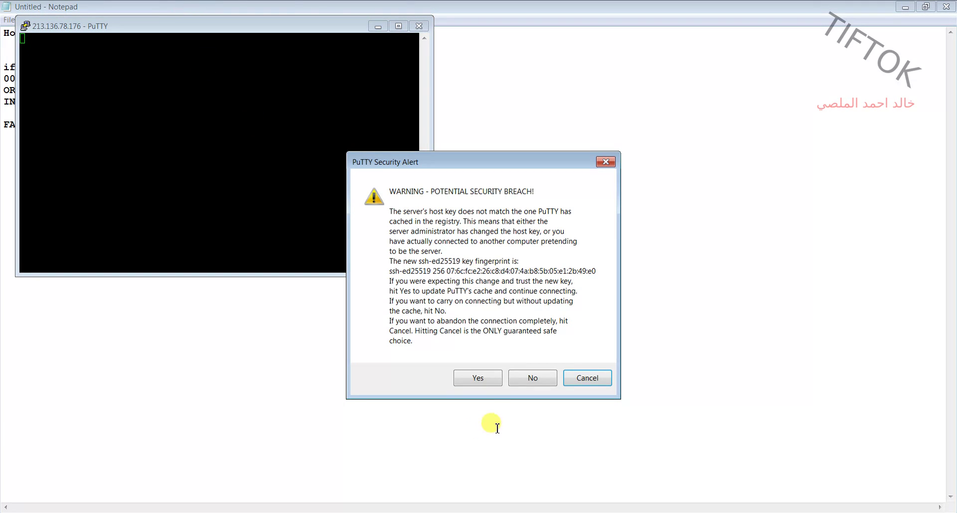
left_click(476, 377)
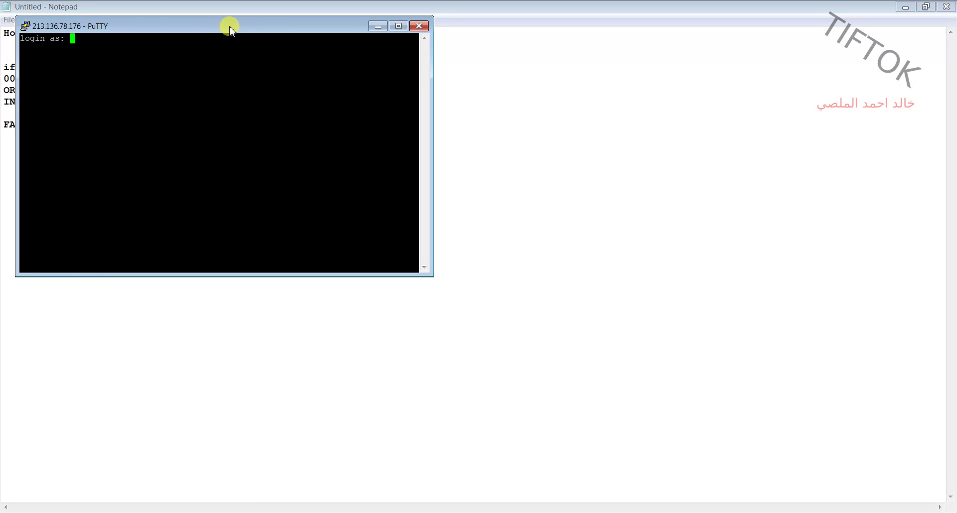
left_click_drag(230, 27, 522, 49)
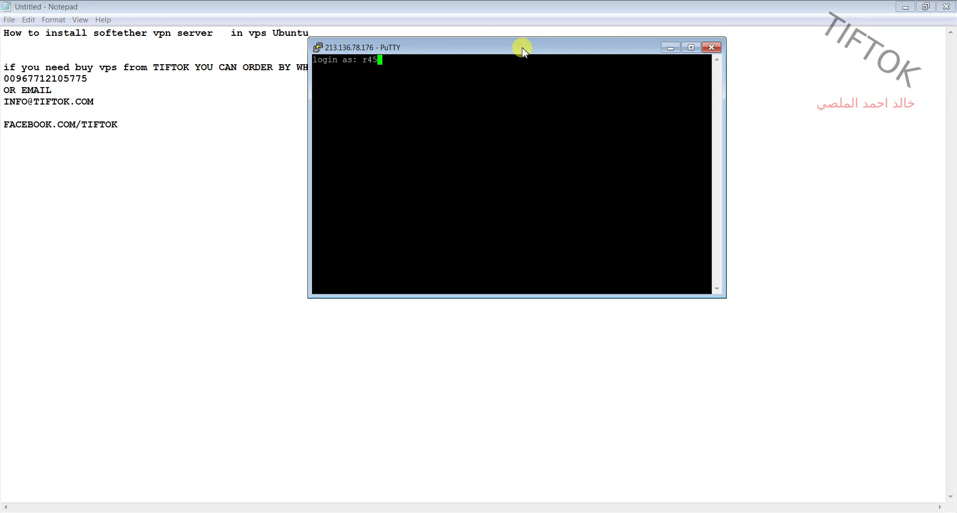
Log in to the VPS as root with the password
key("Return")
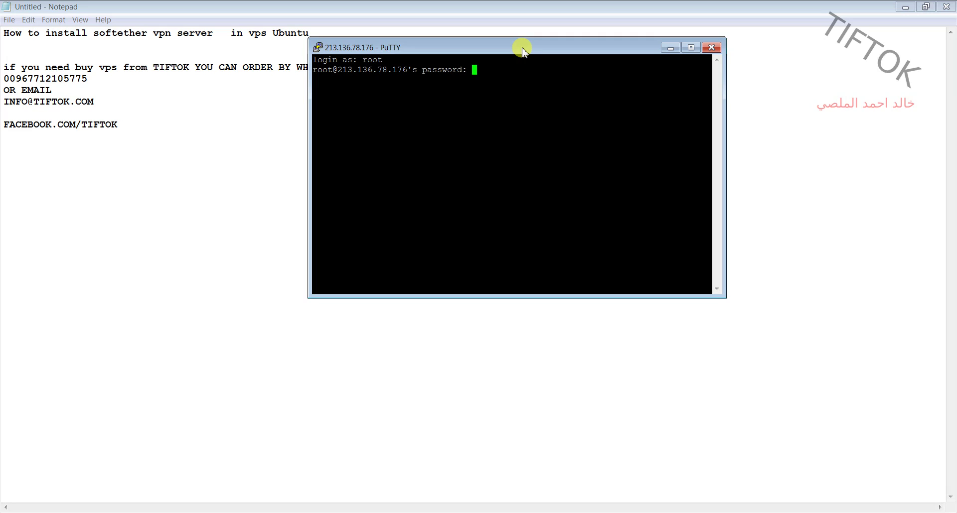
key("Return")
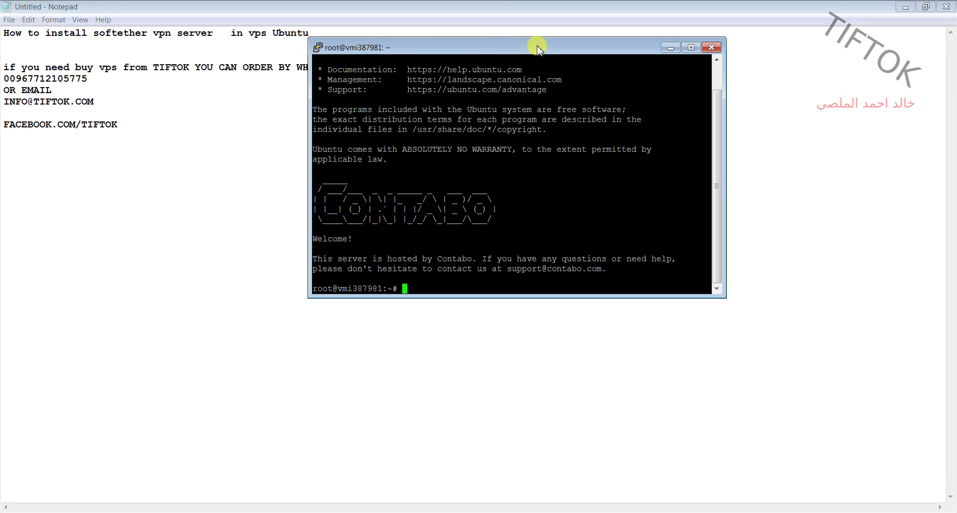
Run 'sudo apt update' and 'sudo apt upgrade', copied from the notes, on the server
left_click(343, 511)
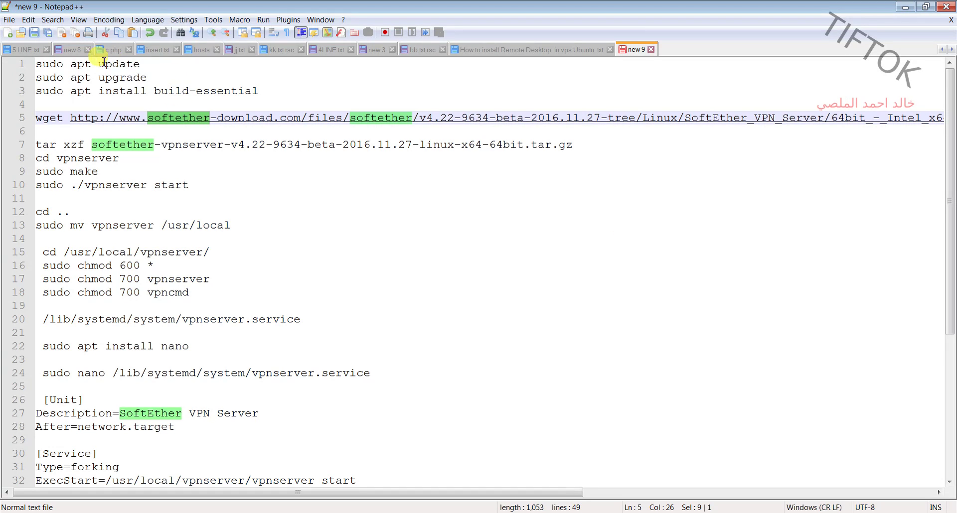
left_click_drag(37, 64, 164, 78)
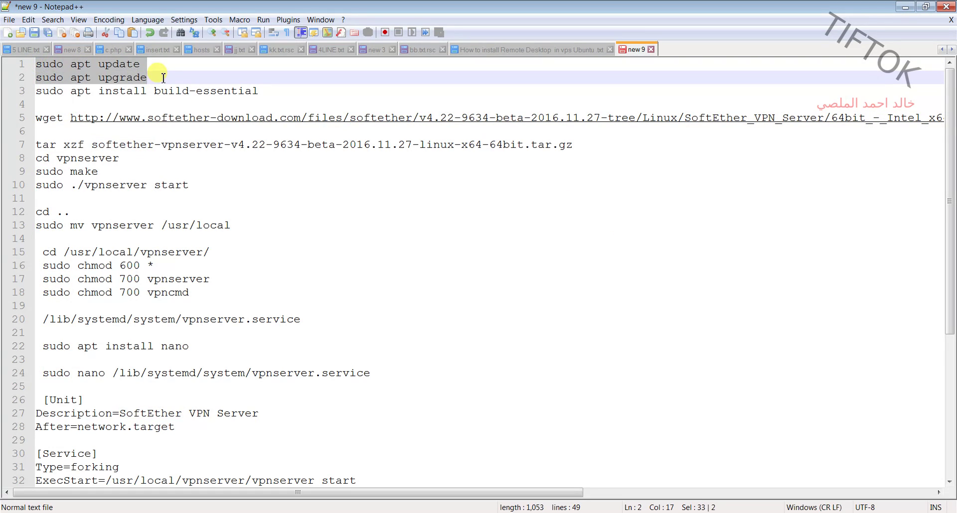
right_click(164, 77)
key("Escape")
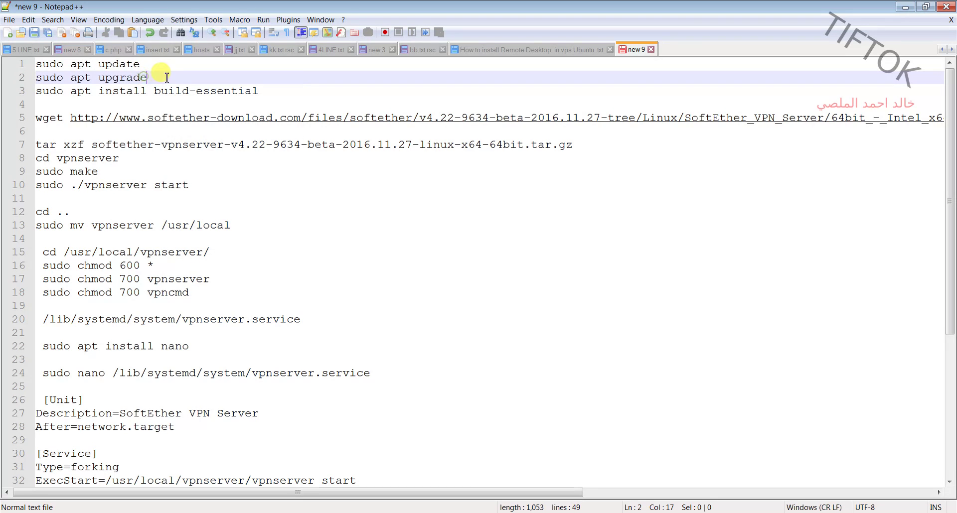
left_click_drag(148, 78, 36, 65)
right_click(63, 63)
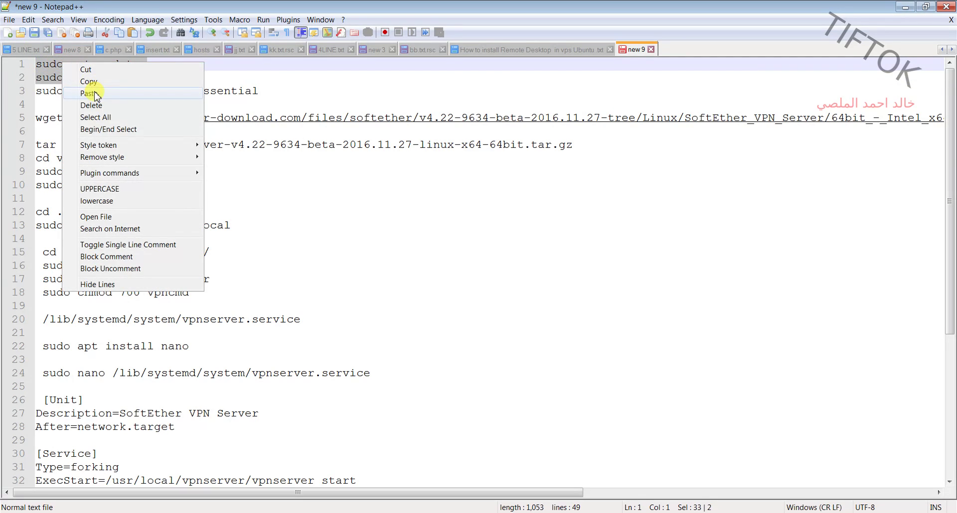
left_click(98, 82)
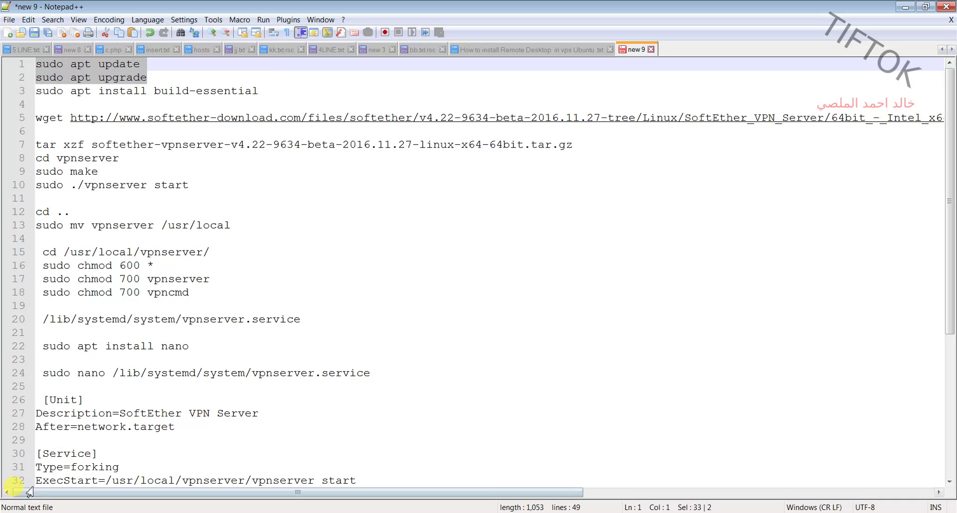
left_click(19, 512)
right_click(513, 157)
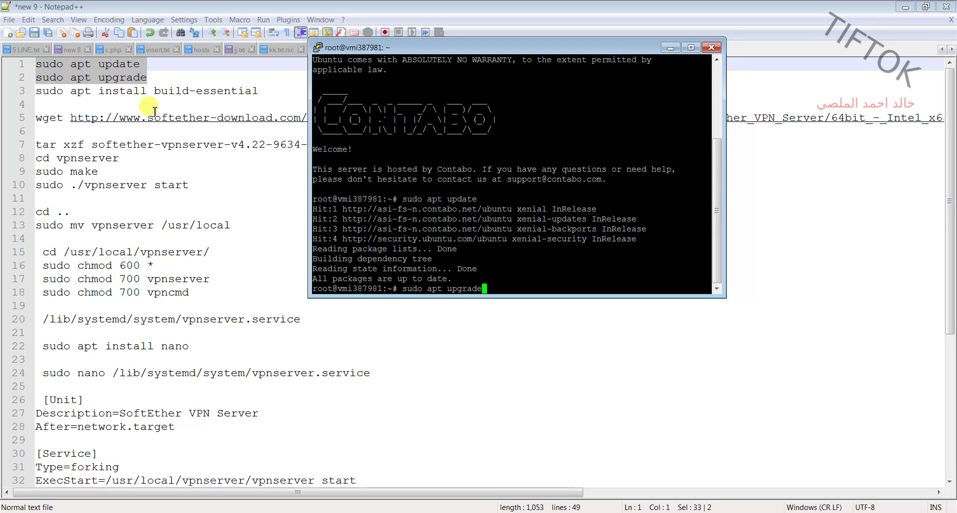
Install build-essential on the server, confirming the gcc, g++ and make packages
left_click(160, 95)
triple_click(160, 95)
right_click(158, 95)
left_click(171, 114)
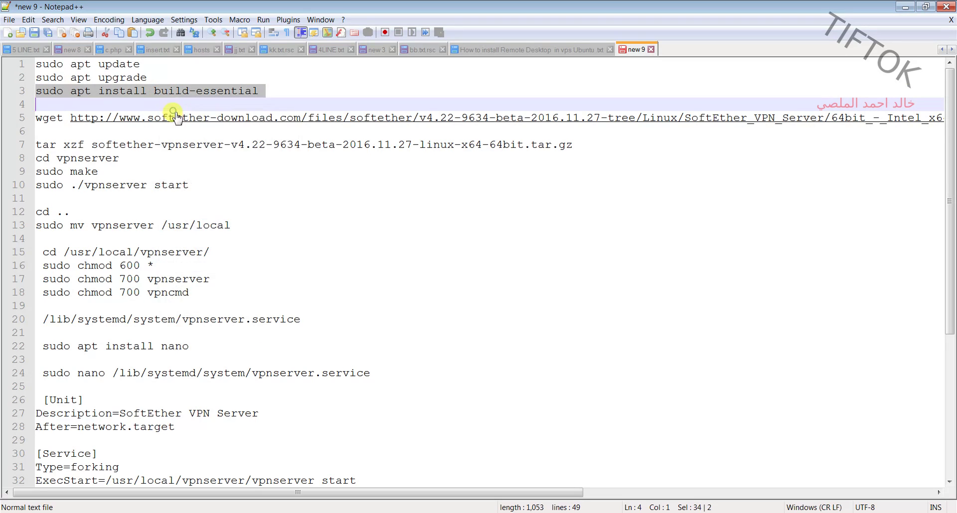
left_click(81, 501)
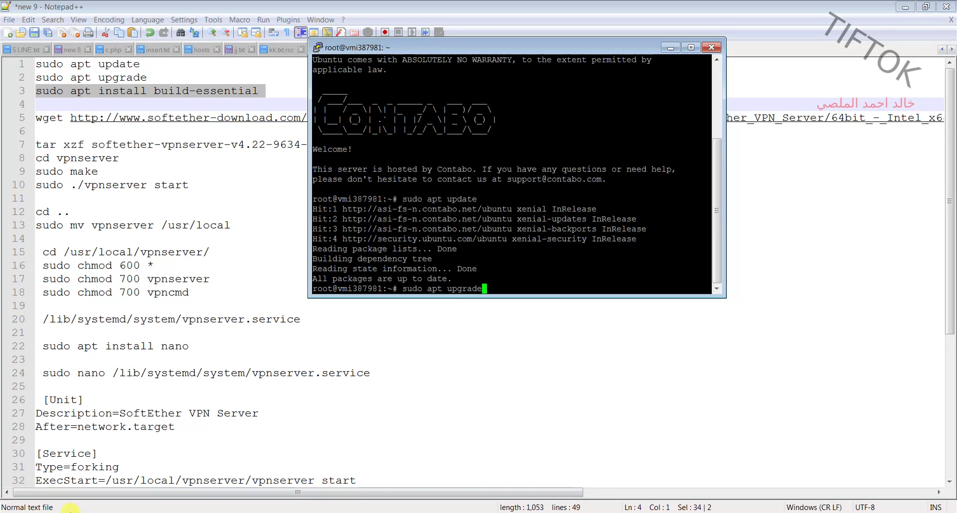
right_click(591, 159)
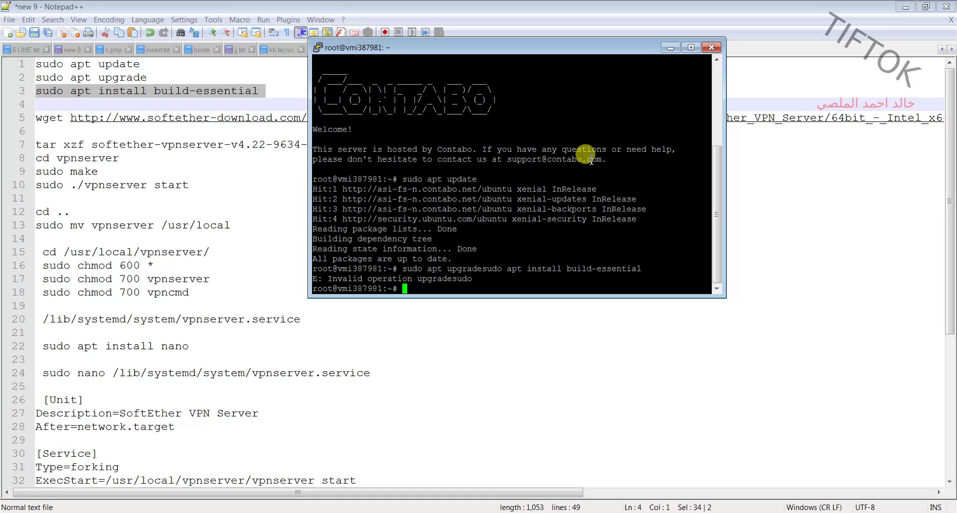
right_click(591, 160)
type("y")
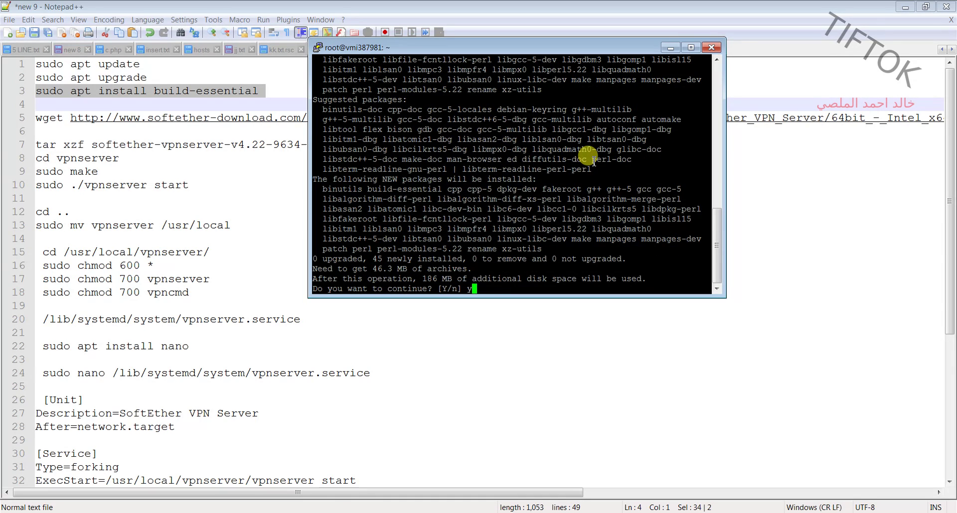
key("Return")
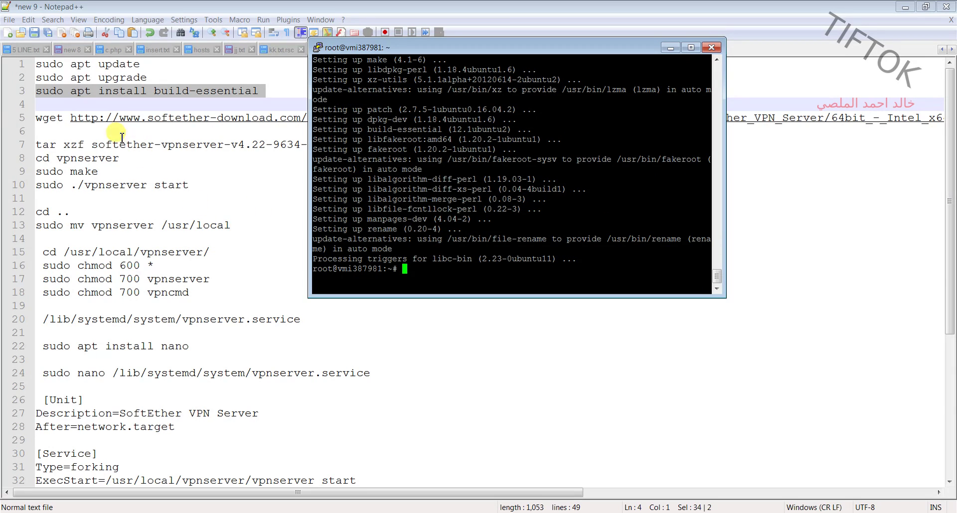
triple_click(43, 120)
Download the SoftEther VPN Server archive on the server with wget
right_click(43, 119)
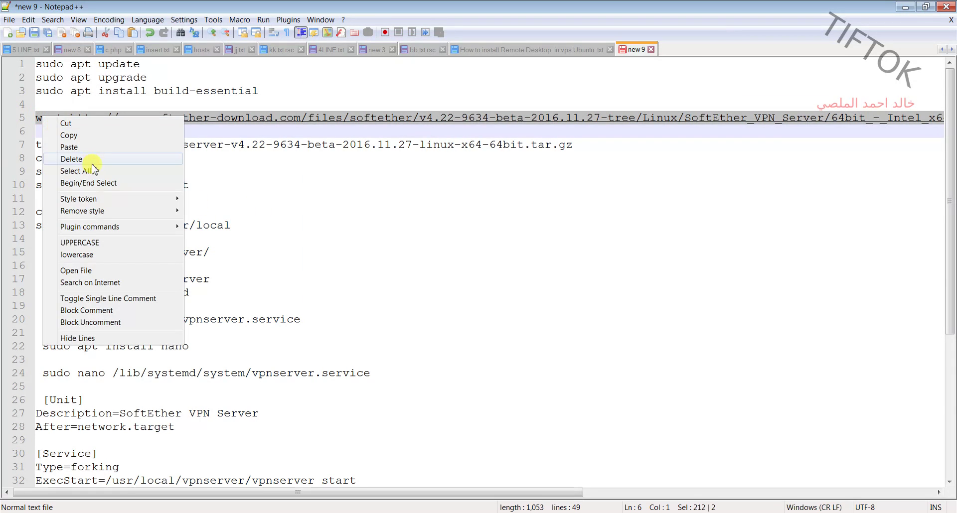
left_click(87, 133)
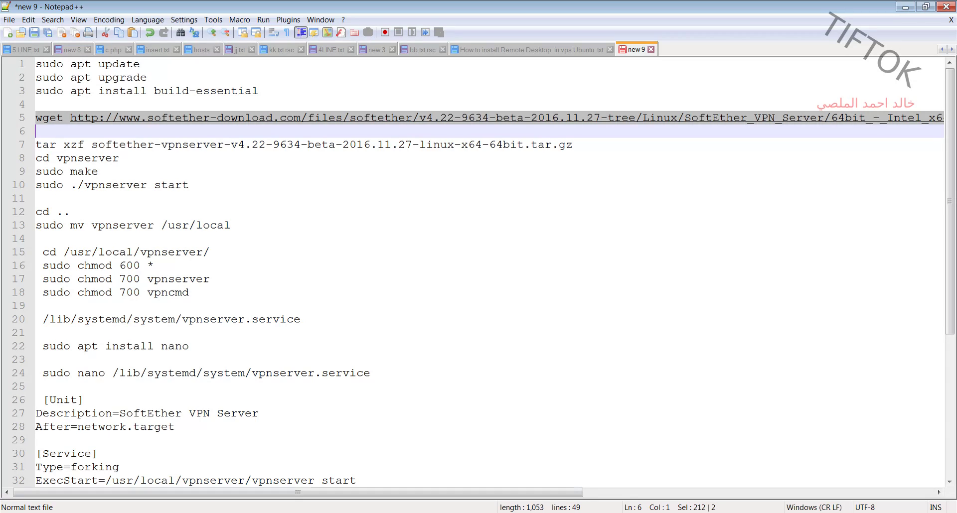
key("alt+Tab")
right_click(438, 226)
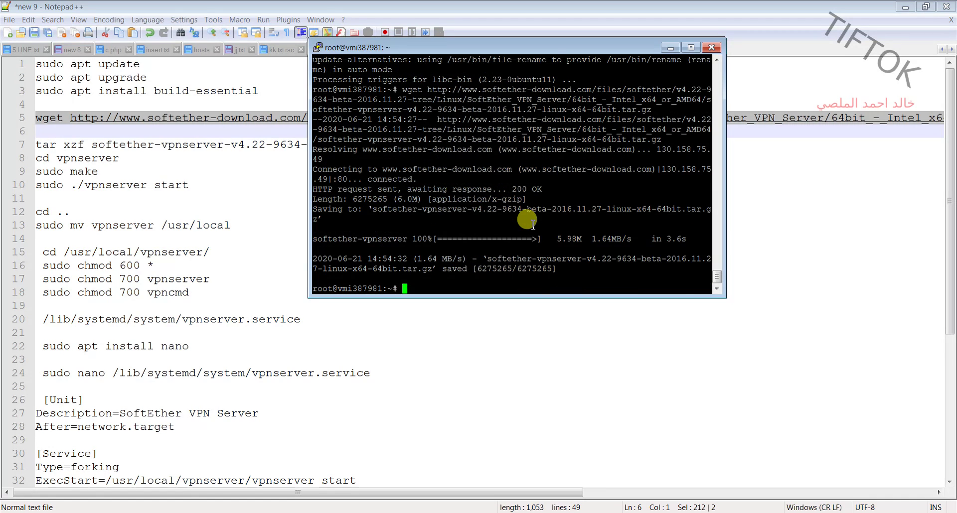
Extract the SoftEther archive with tar xzf
left_click(80, 144)
triple_click(88, 146)
right_click(88, 149)
left_click(110, 162)
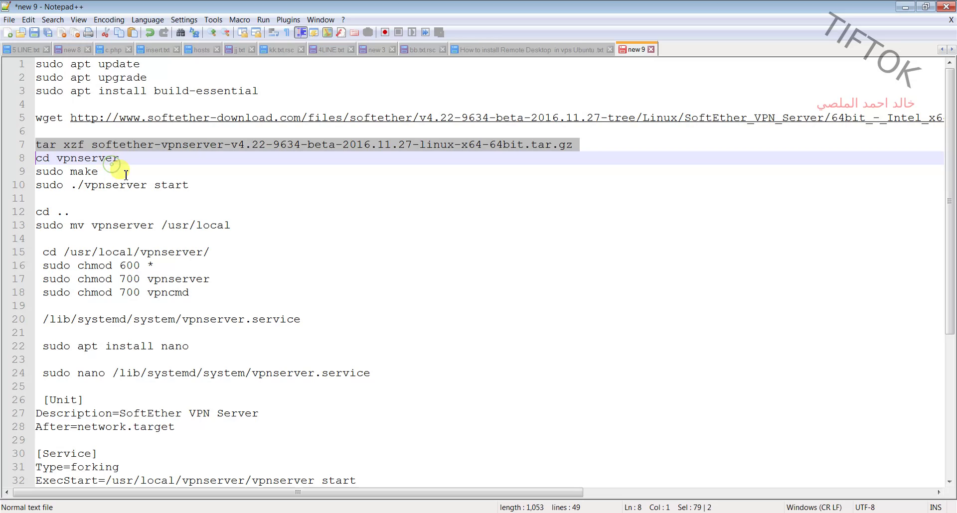
key("alt+Tab")
right_click(492, 141)
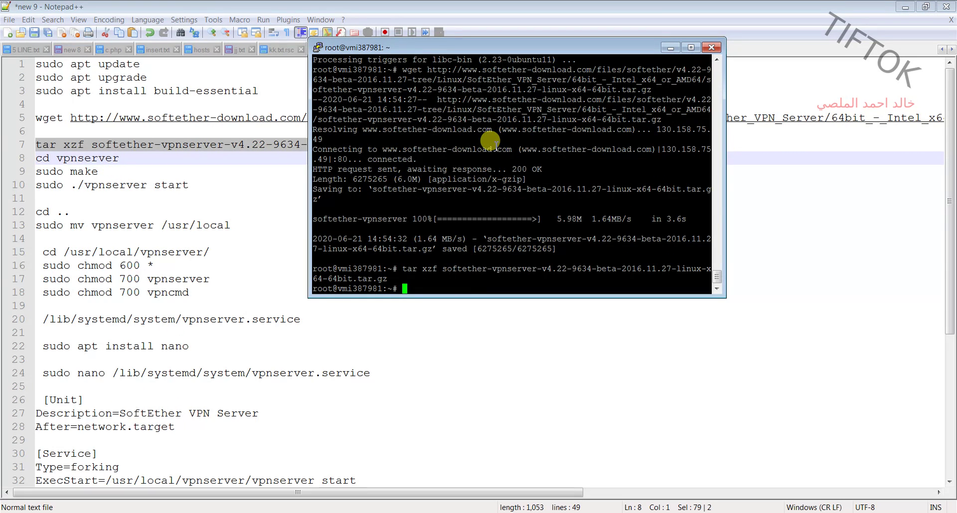
Change into the vpnserver directory
left_click(42, 159)
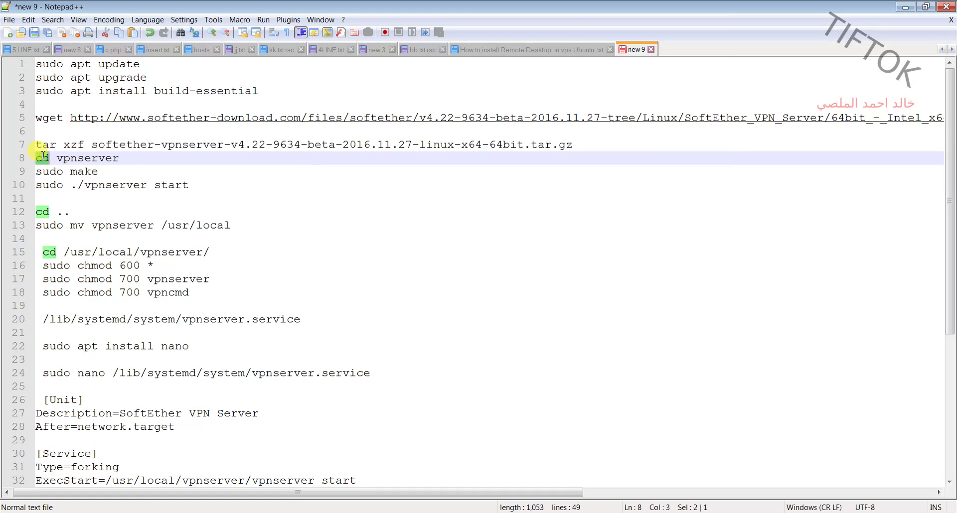
left_click_drag(36, 158, 102, 158)
right_click(98, 156)
left_click(120, 175)
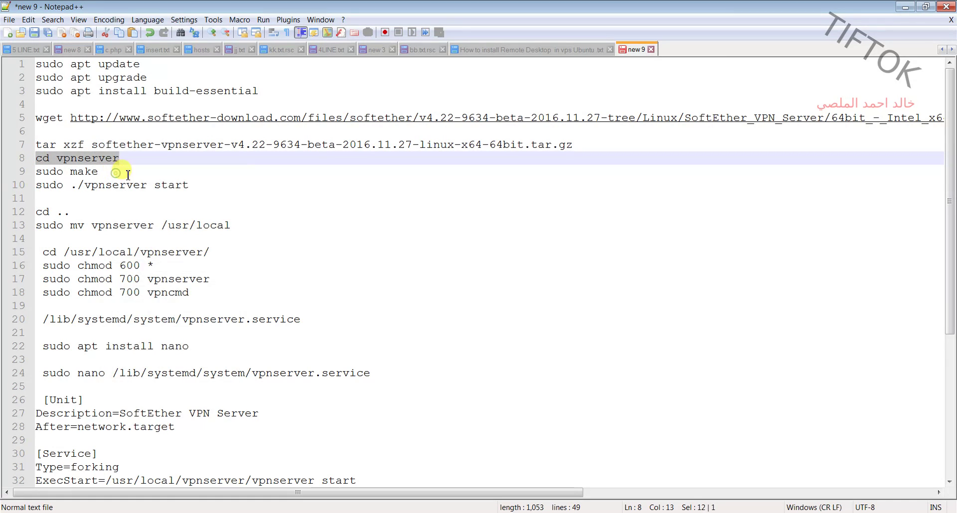
key("alt+Tab")
right_click(448, 155)
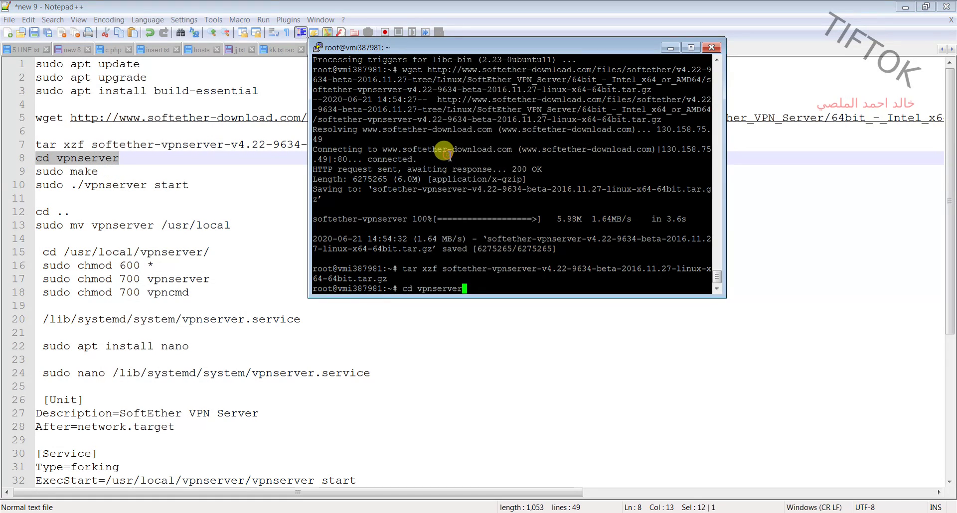
key("Return")
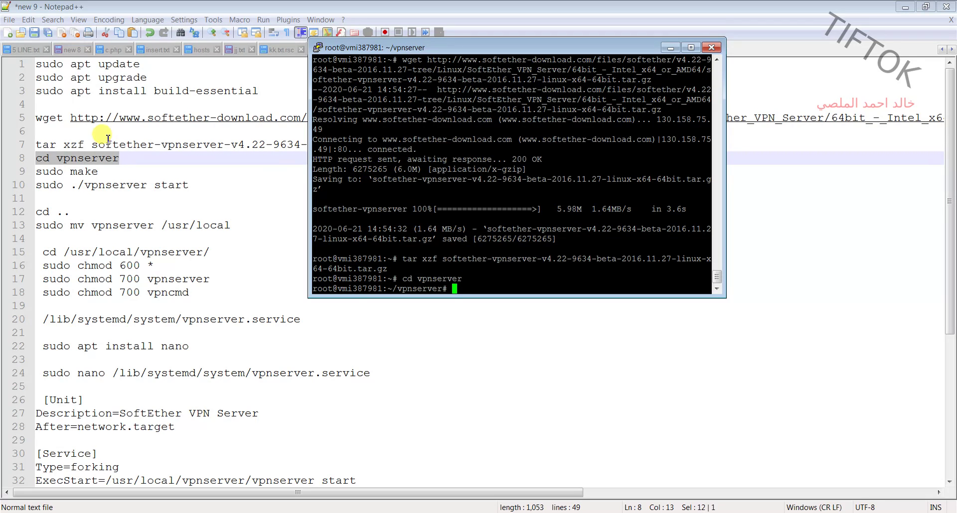
left_click_drag(35, 171, 145, 173)
Start the SoftEther build with 'sudo make' on the server
right_click(145, 173)
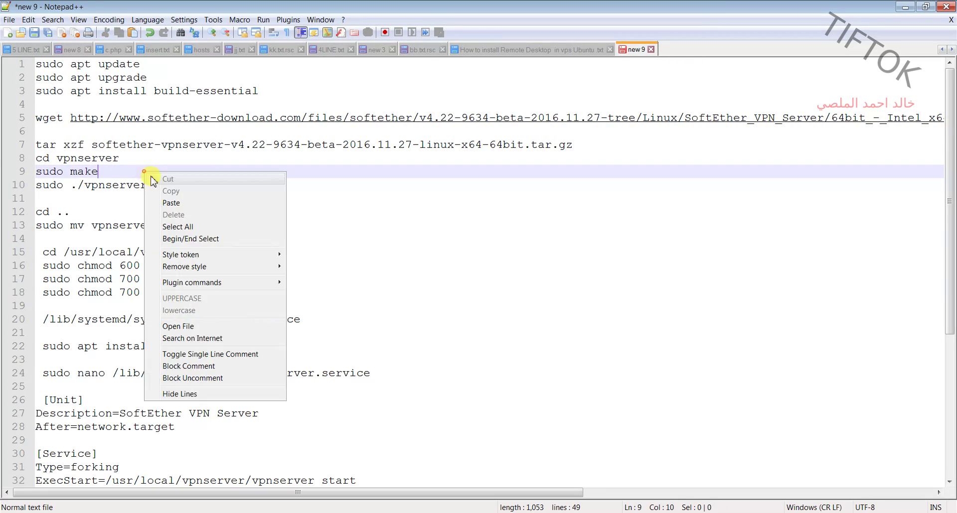
left_click(40, 175)
triple_click(48, 172)
right_click(67, 173)
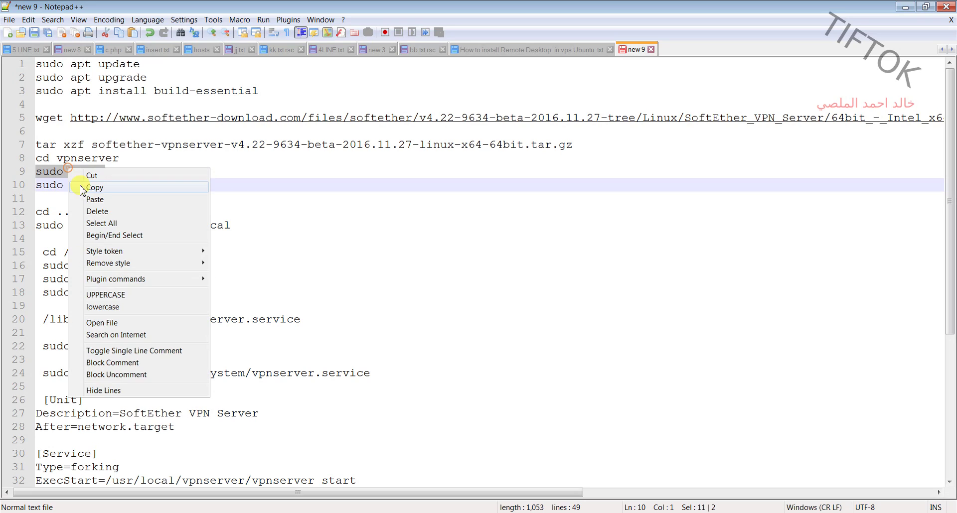
left_click(74, 179)
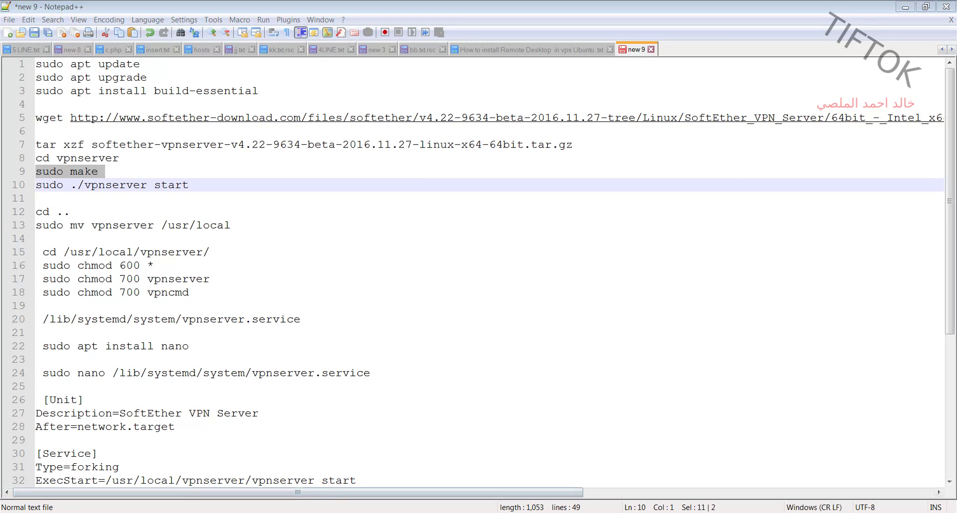
right_click(467, 185)
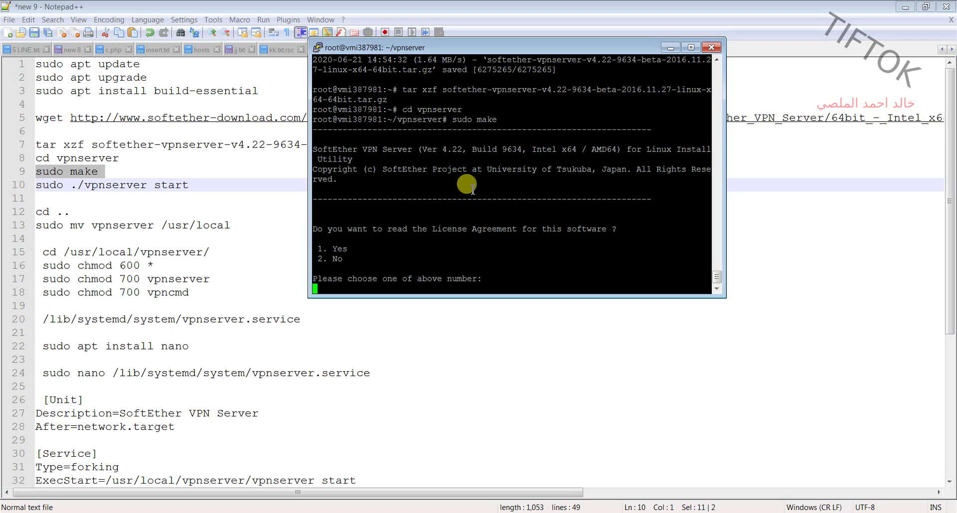
Accept the SoftEther license by answering 1 to each prompt
type("1")
key("Return")
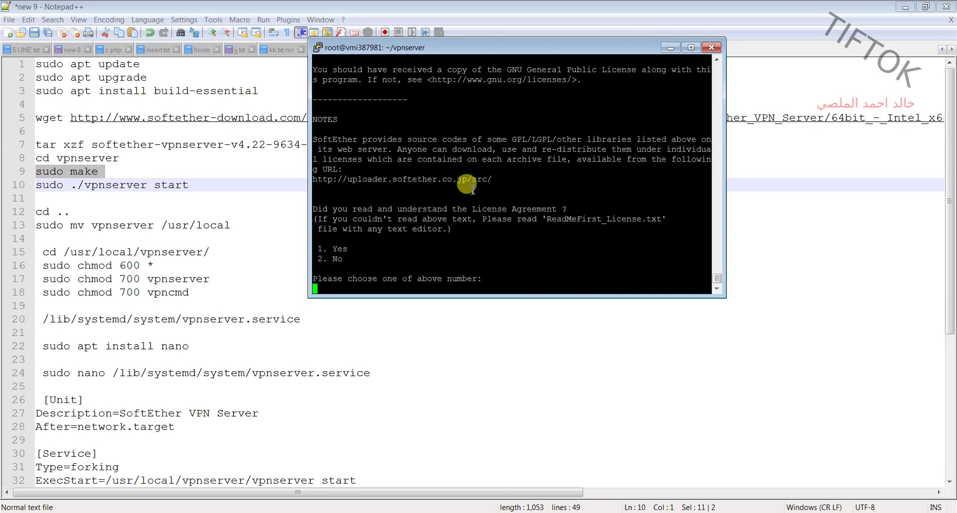
type("1")
key("Return")
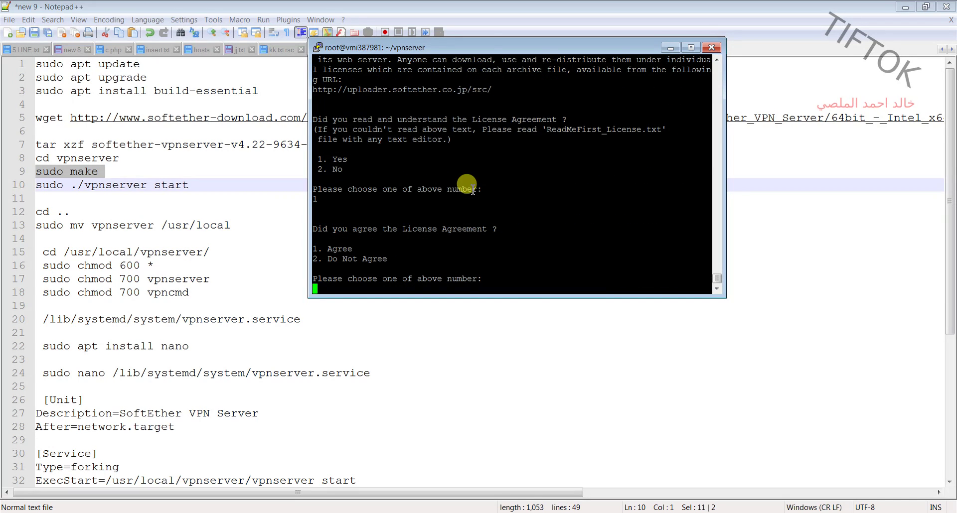
type("1")
key("Return")
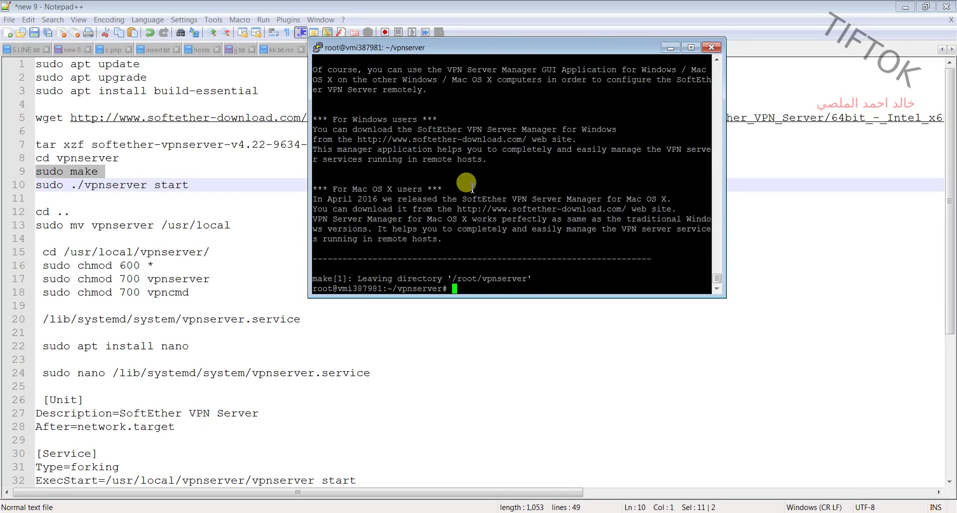
Start the VPN Server service with 'sudo ./vpnserver start'
left_click_drag(36, 186, 188, 186)
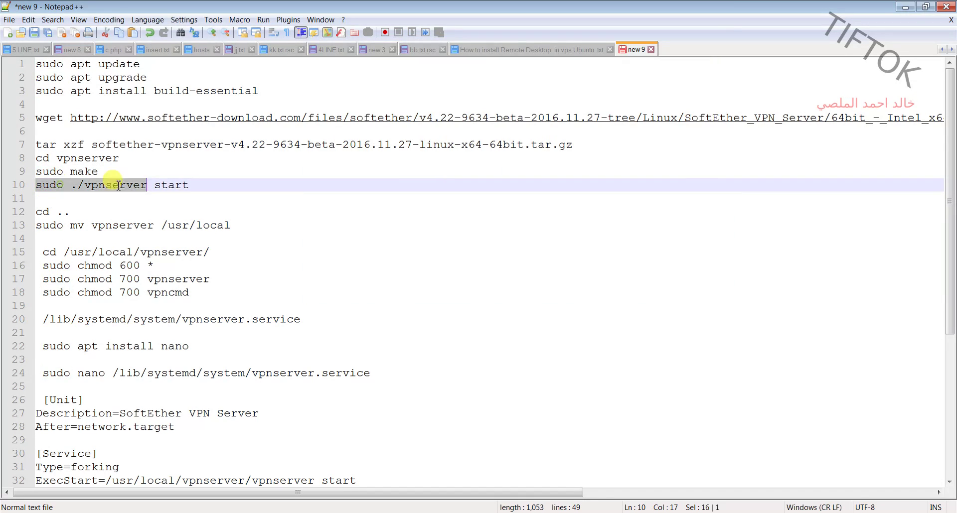
right_click(172, 186)
left_click(192, 202)
key("alt+Tab")
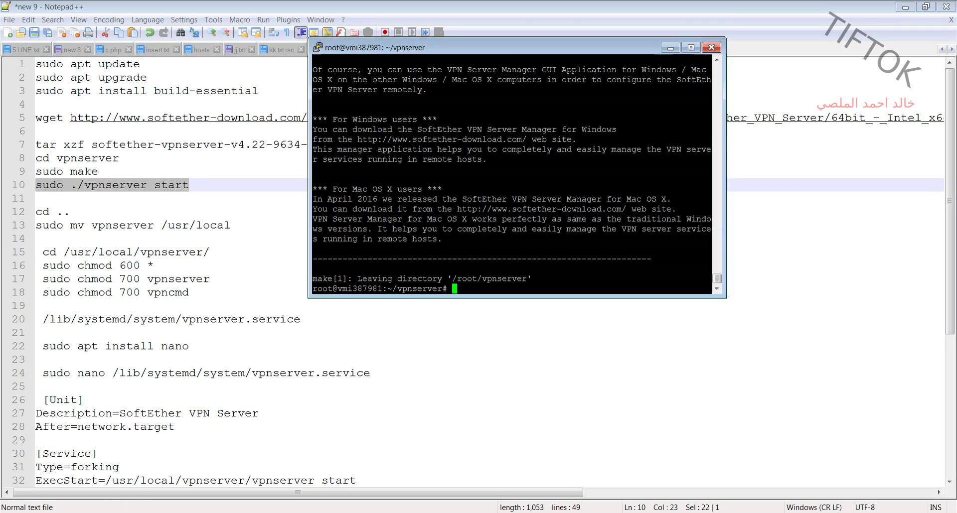
right_click(412, 212)
key("Return")
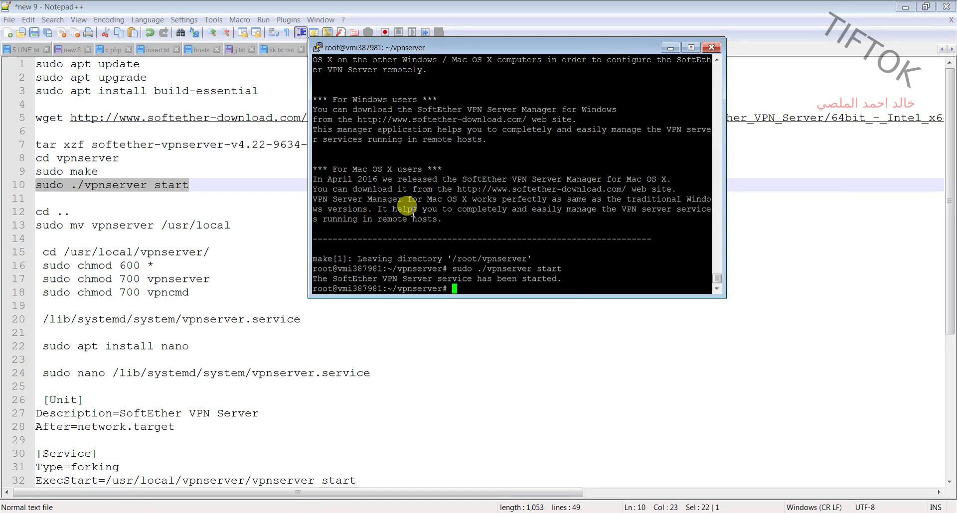
left_click_drag(36, 212, 69, 213)
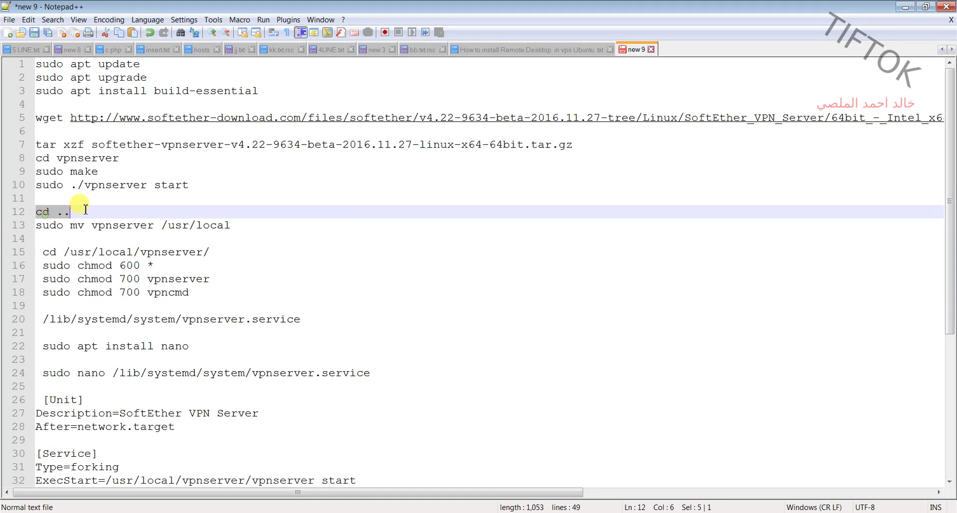
right_click(68, 212)
left_click(81, 227)
Go up to the home folder and move vpnserver into /usr/local
key("alt+Tab")
right_click(486, 152)
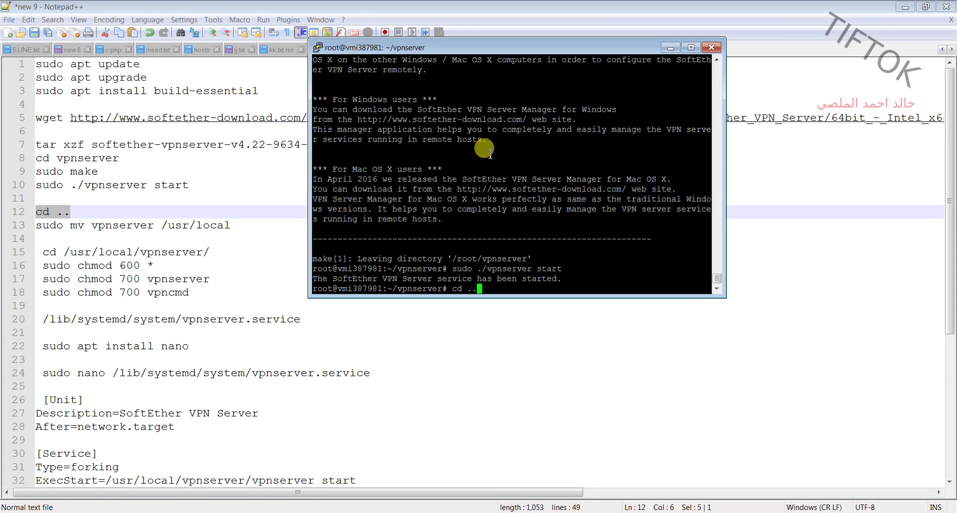
key("Return")
mouse_move(37, 227)
left_mouse_down()
mouse_move(273, 235)
mouse_move(36, 227)
left_mouse_up()
left_click(225, 226)
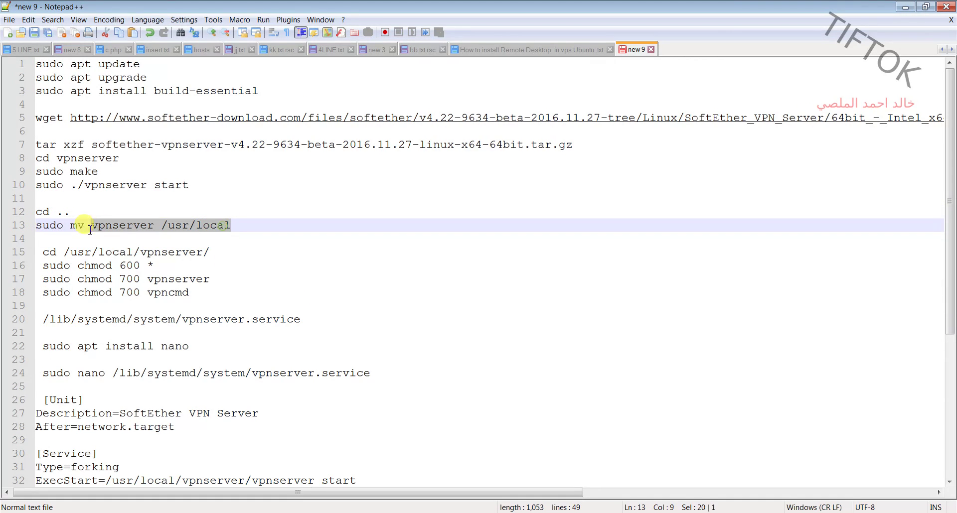
right_click(63, 229)
left_click(90, 245)
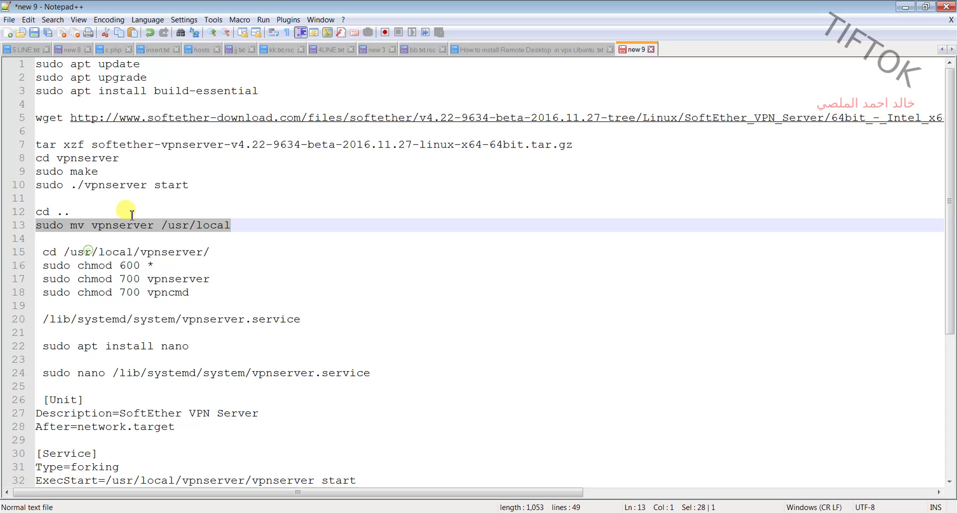
key("alt+Tab")
right_click(507, 191)
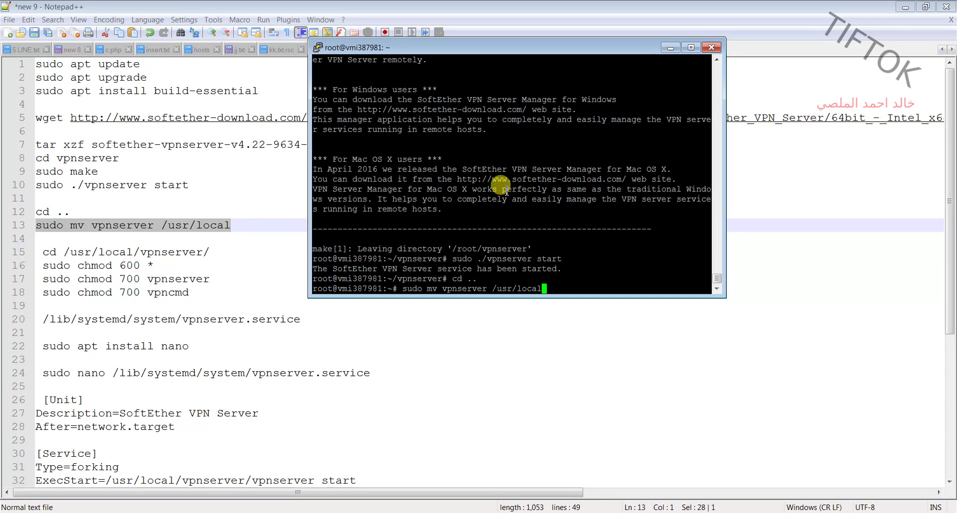
key("Return")
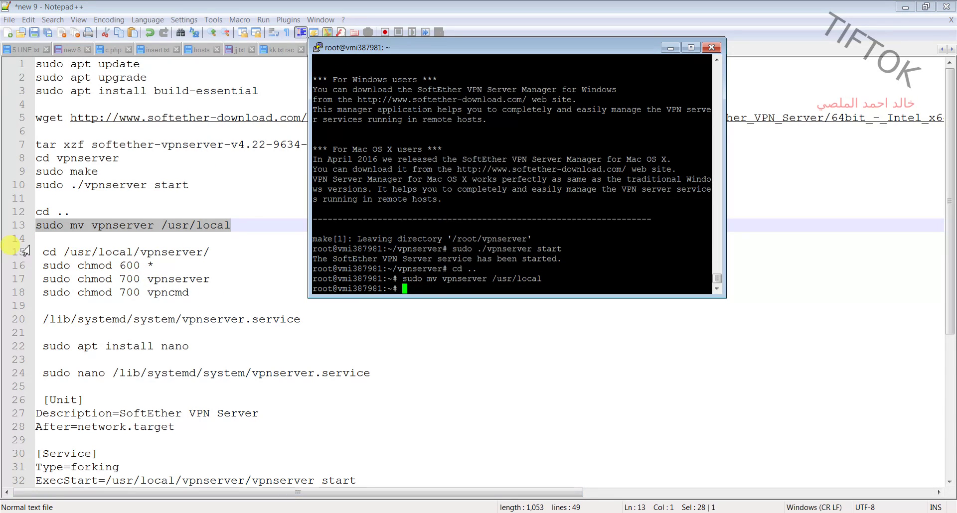
Copy the 'cd /usr/local/vpnserver/' command from the notes
left_click(46, 246)
triple_click(45, 247)
right_click(44, 247)
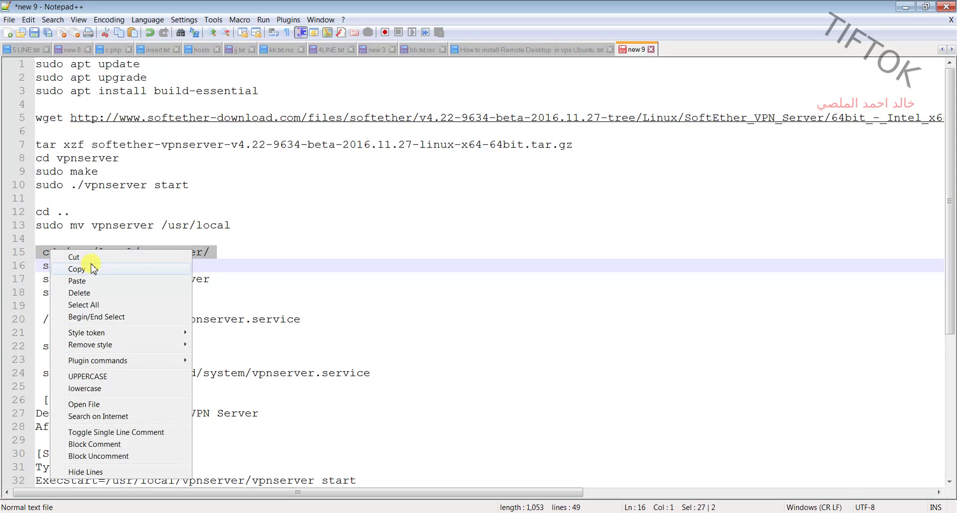
left_click(90, 260)
key("alt+Tab")
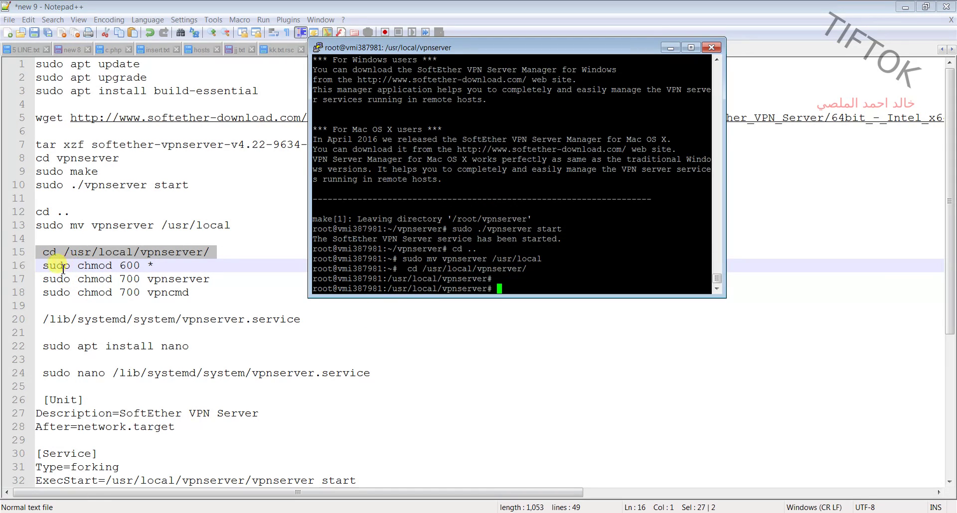
Apply chmod 600 to the vpnserver files and 700 to vpnserver and vpncmd
left_click_drag(44, 266, 190, 293)
right_click(113, 263)
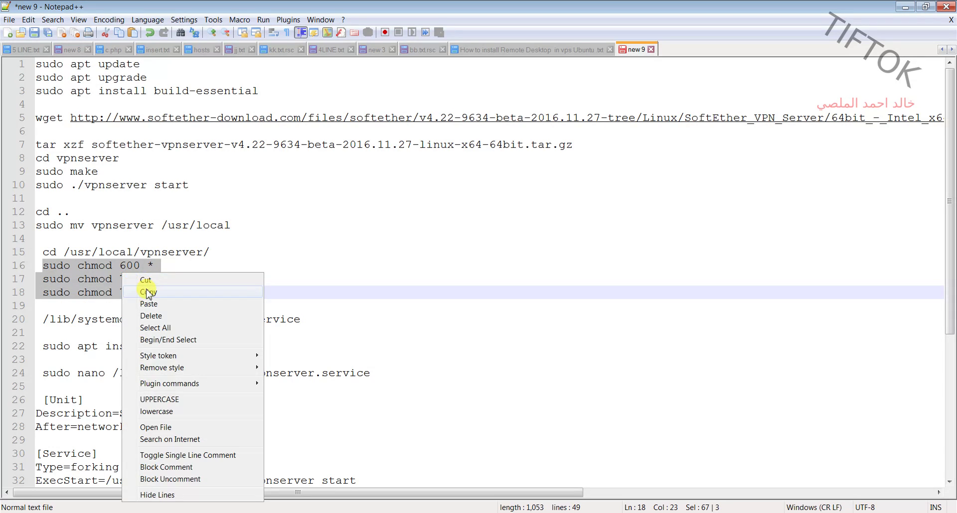
left_click(142, 291)
key("alt+Tab")
right_click(499, 249)
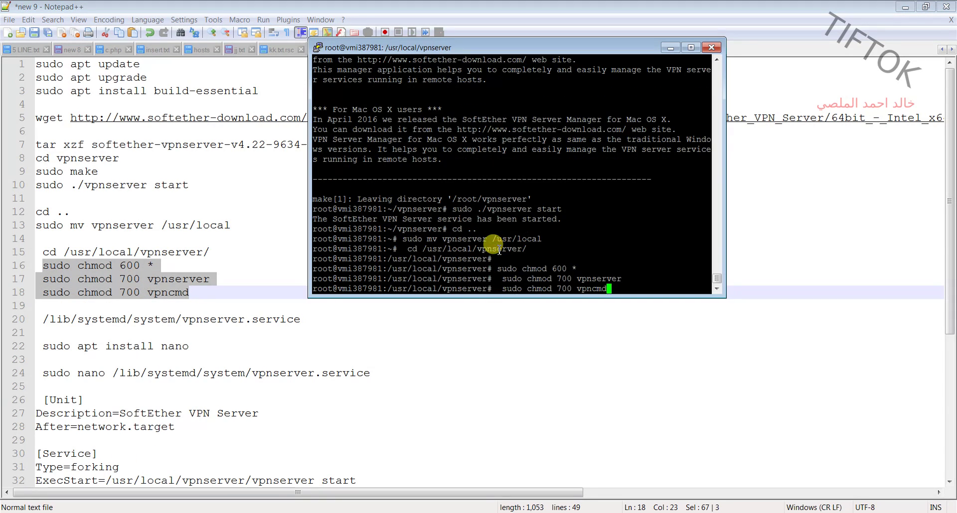
triple_click(155, 322)
right_click(162, 323)
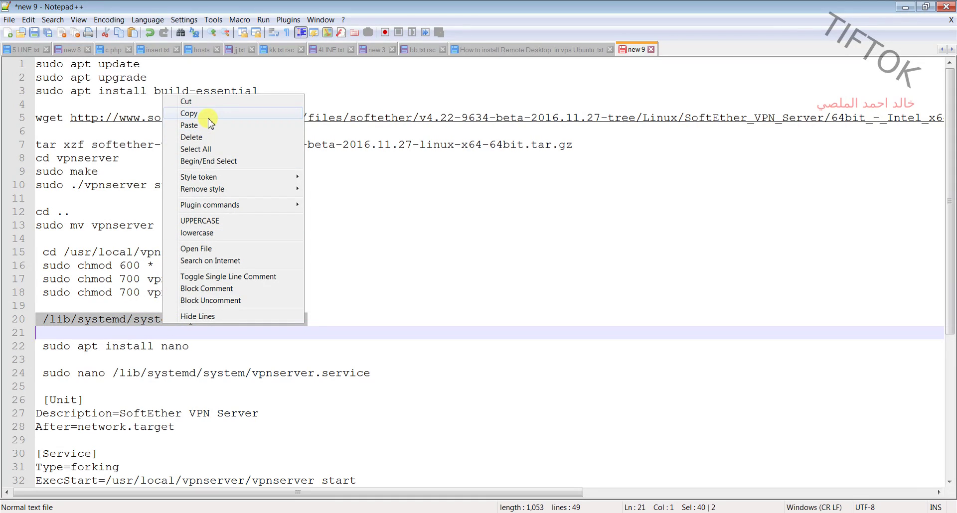
Install nano on the server with 'sudo apt install nano'
left_click(97, 349)
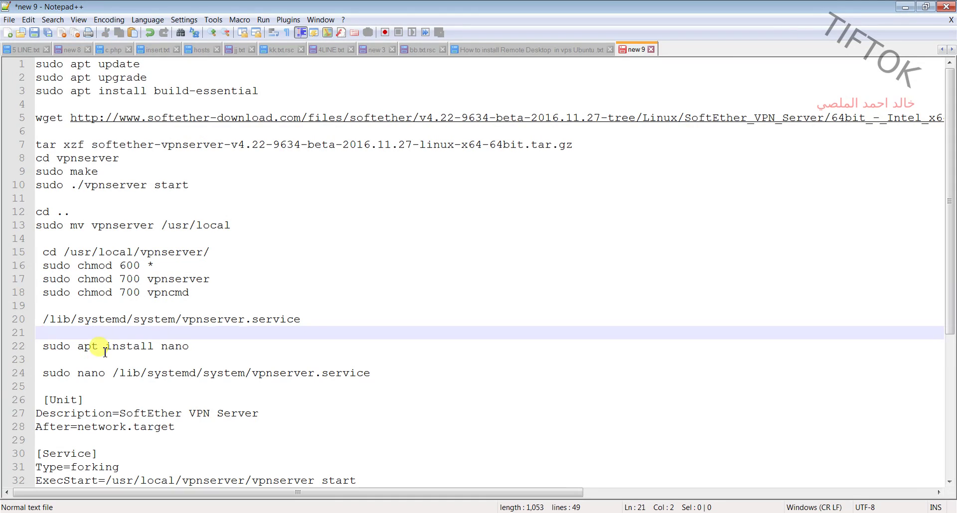
triple_click(103, 351)
right_click(103, 354)
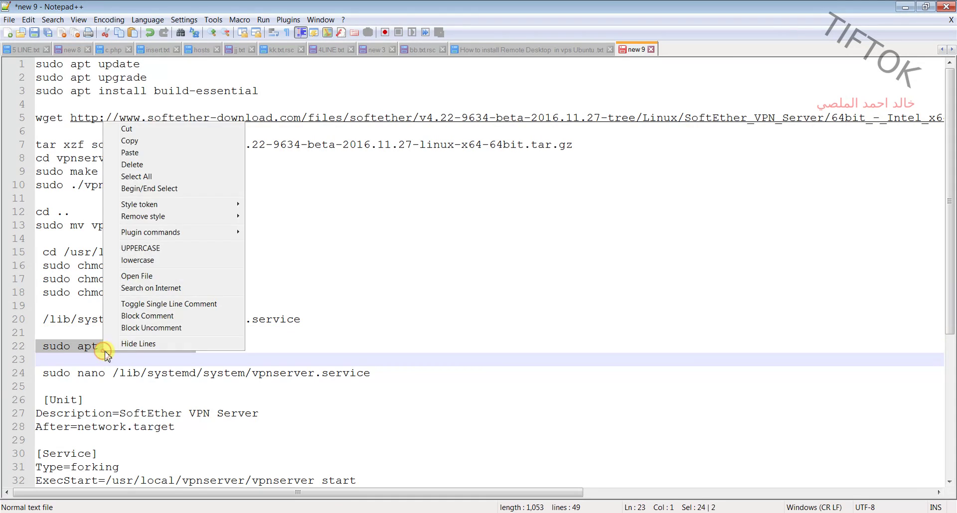
left_click(156, 145)
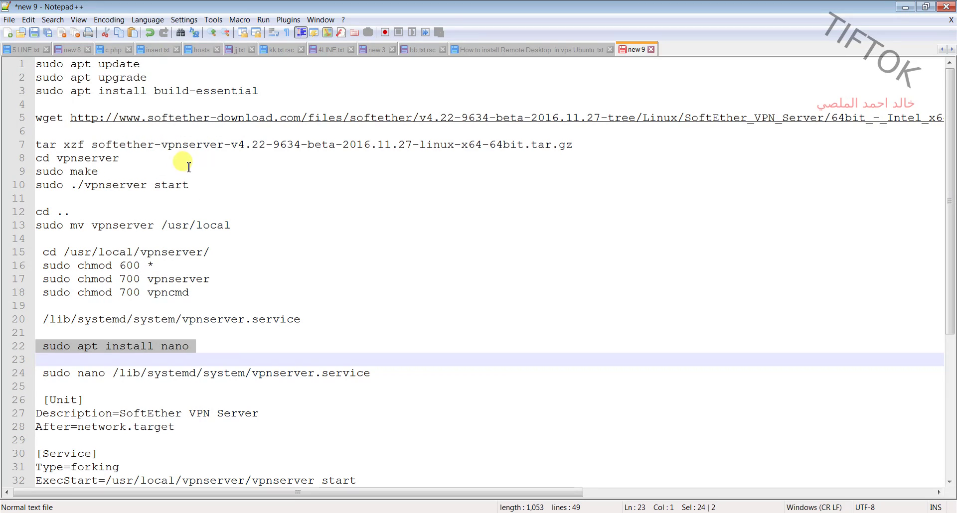
key("alt+Tab")
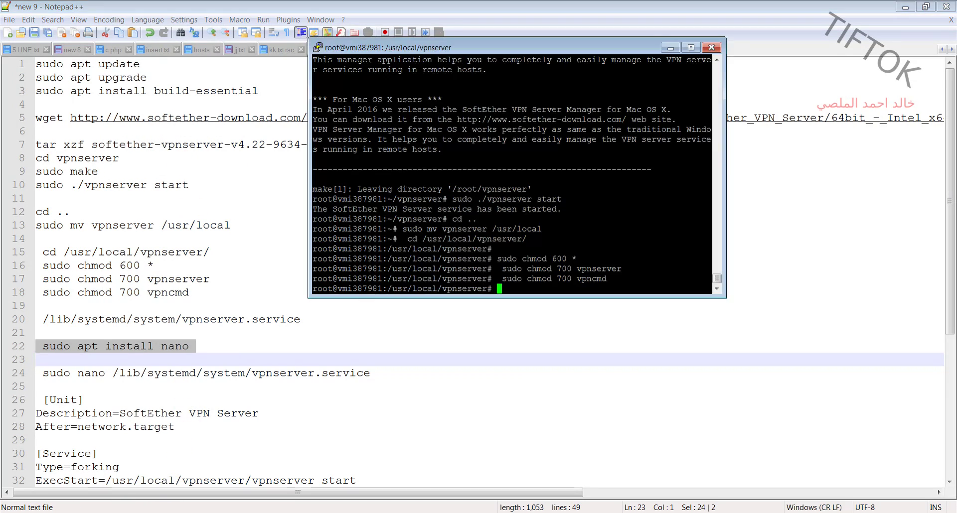
right_click(395, 175)
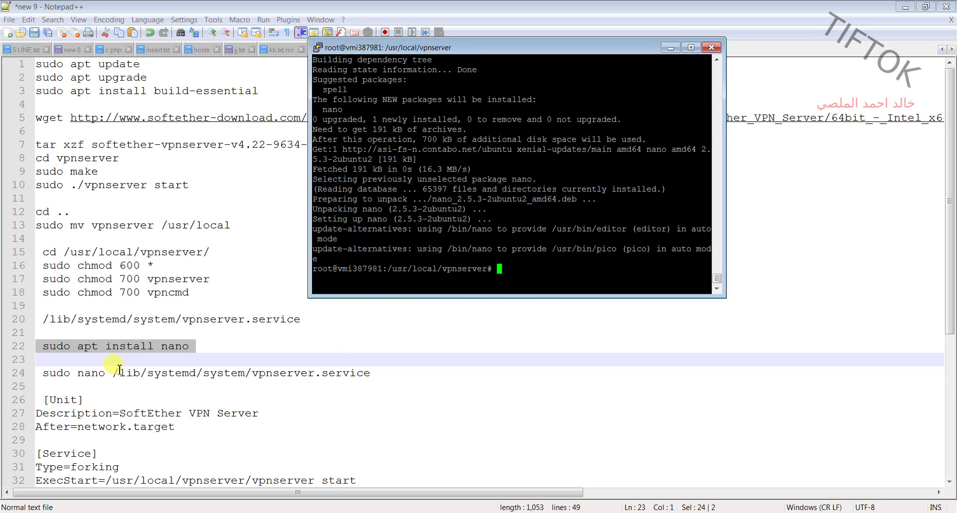
Enter the nano command for /lib/systemd/system/vpnserver.service at the prompt
left_click_drag(44, 373, 369, 375)
right_click(337, 373)
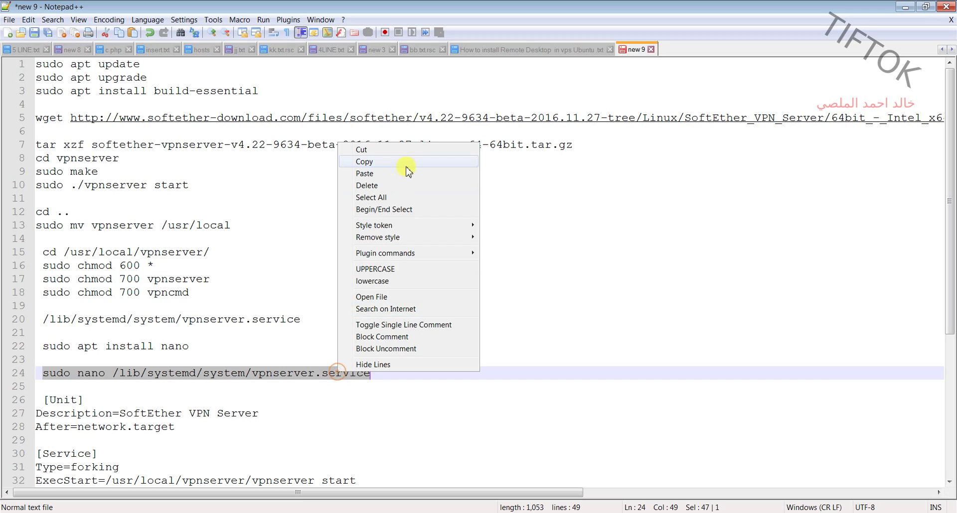
left_click(394, 158)
key("alt+Tab")
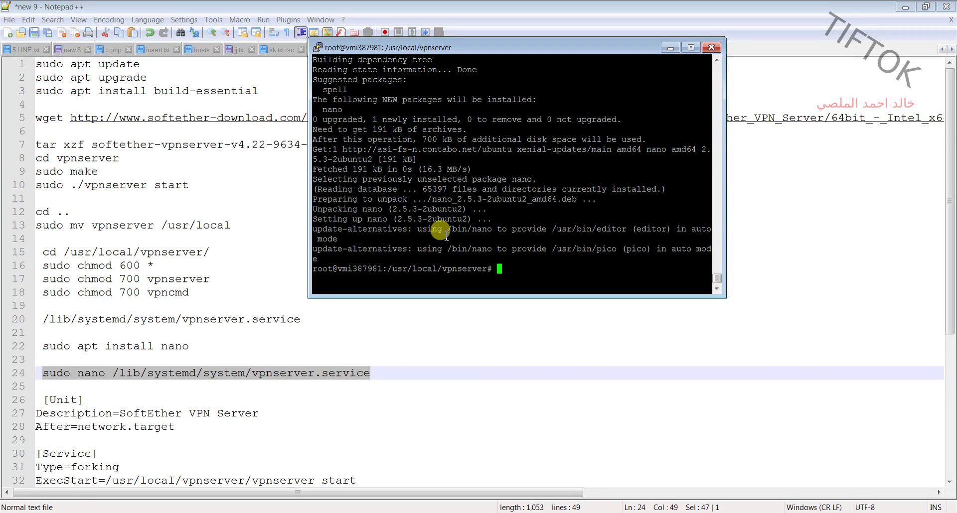
right_click(446, 236)
Paste the [Unit]–[Install] service definition into vpnserver.service and save it
key("Return")
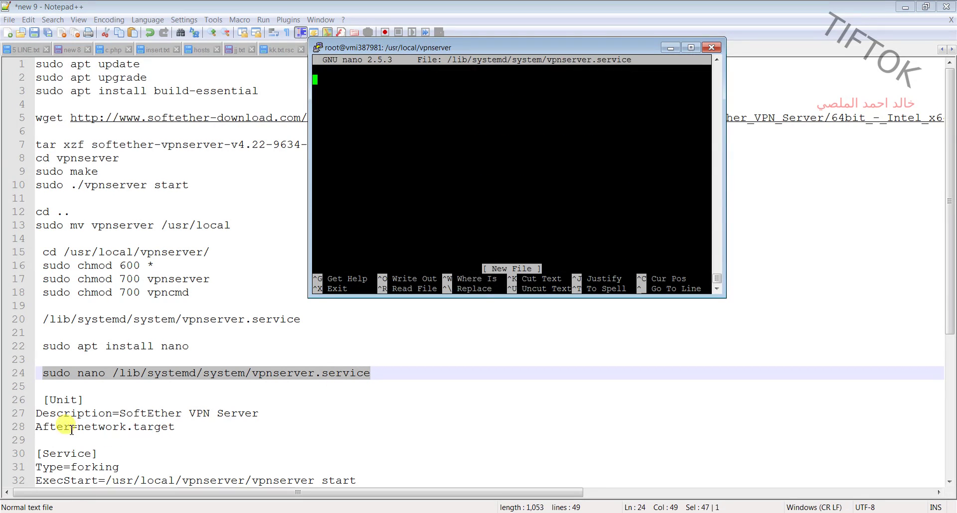
left_click_drag(65, 386, 103, 439)
scroll(86, 428, "down", 1)
scroll(100, 427, "down", 1)
scroll(103, 434, "down", 1)
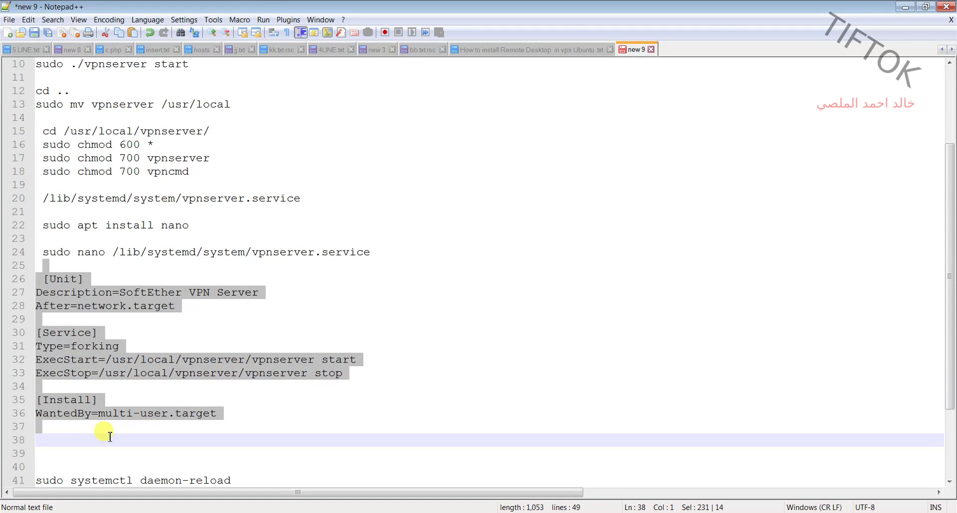
right_click(86, 365)
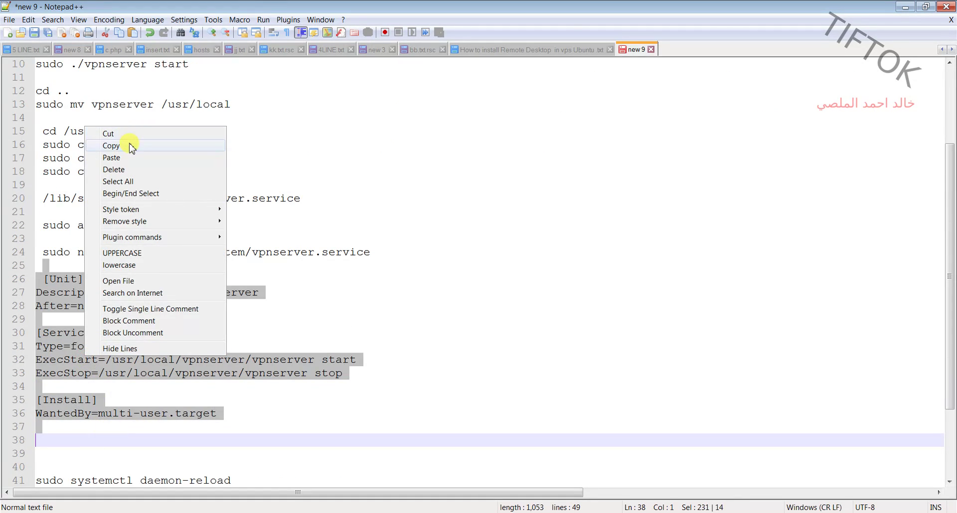
left_click(130, 146)
key("alt+Tab")
right_click(429, 259)
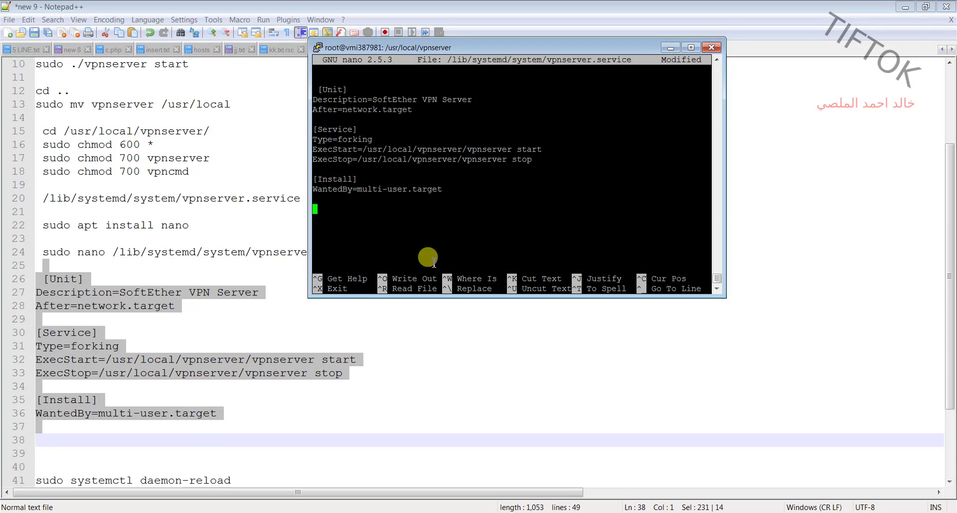
key("ctrl+x")
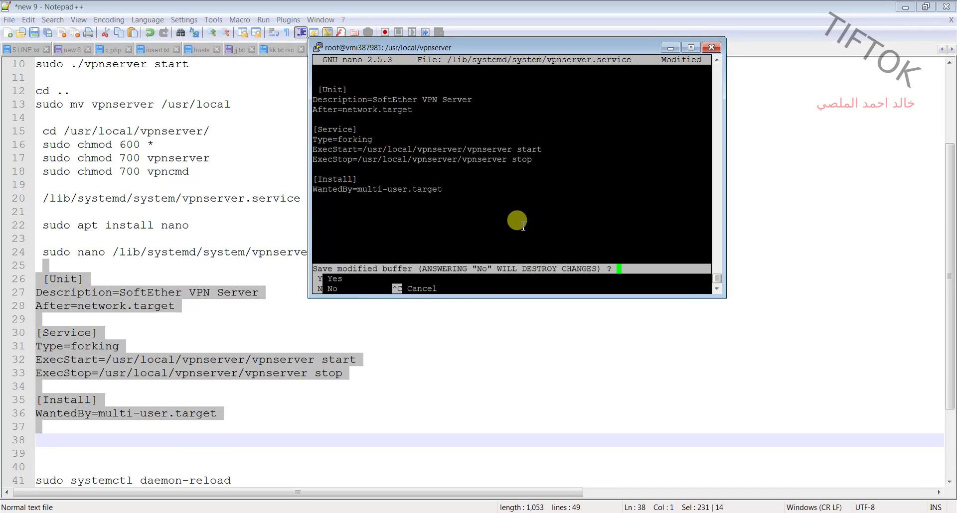
key("y")
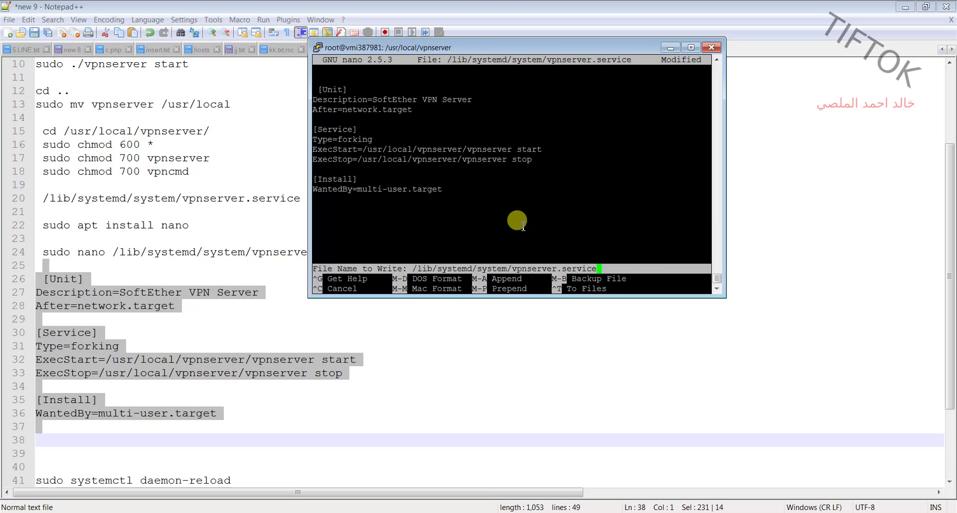
key("Return")
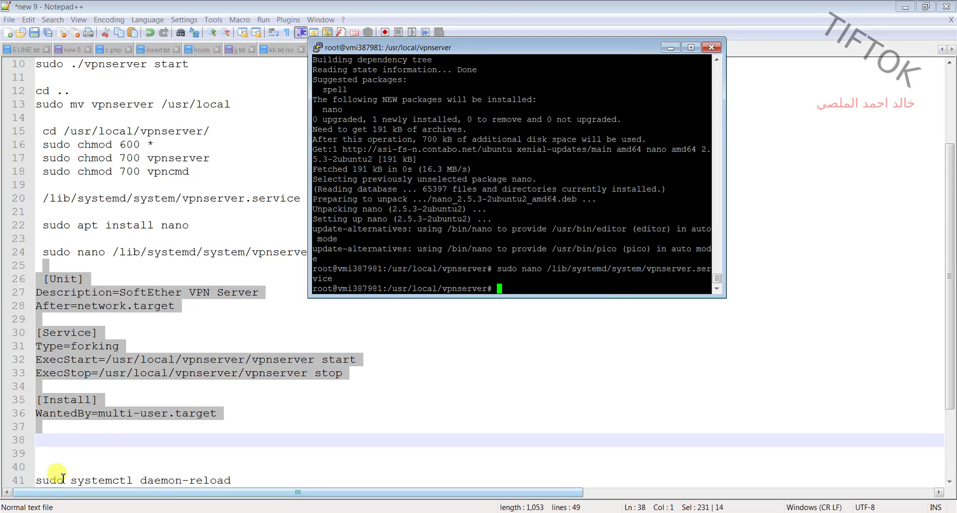
Run systemctl daemon-reload and enable vpnserver on the server
left_click(62, 479)
scroll(60, 474, "down", 1)
mouse_move(62, 422)
left_mouse_down()
mouse_move(147, 446)
mouse_move(293, 443)
mouse_move(331, 461)
left_mouse_up()
scroll(332, 456, "down", 1)
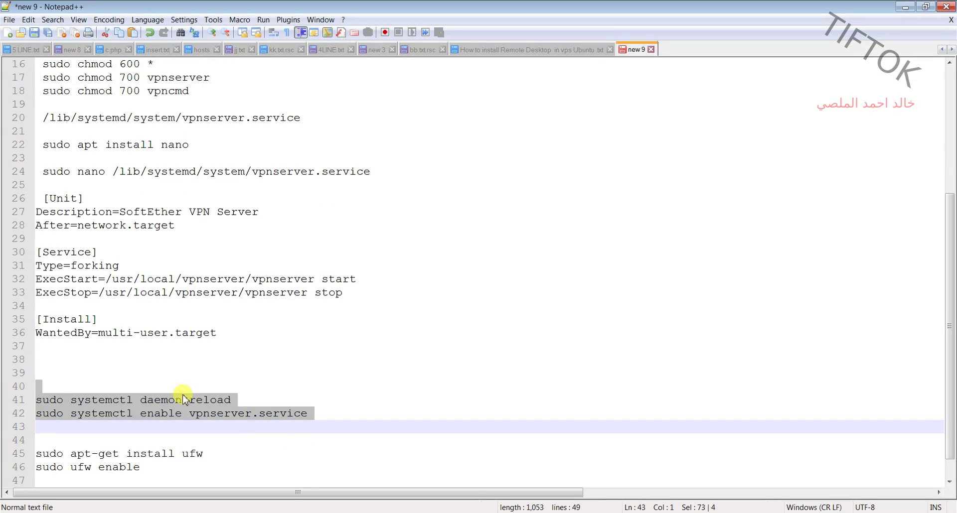
right_click(119, 397)
left_click(186, 190)
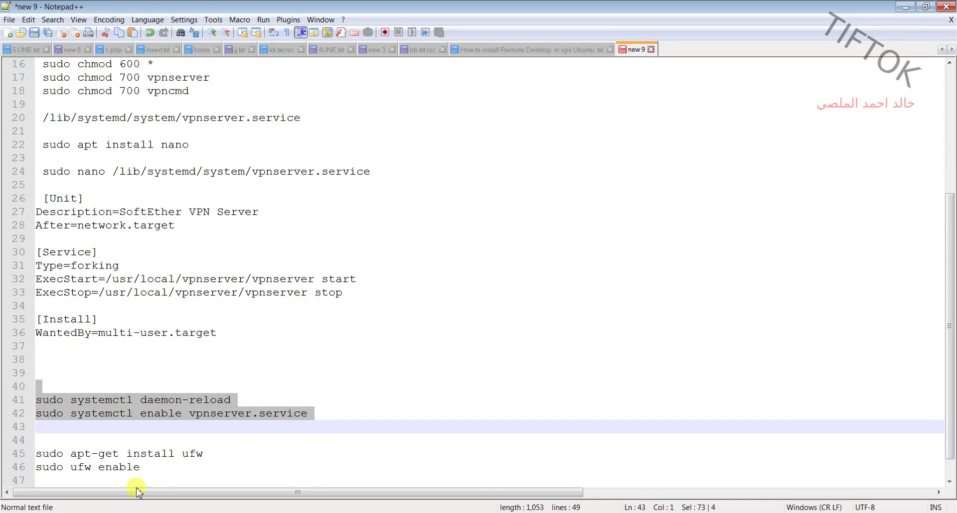
left_click(11, 511)
right_click(398, 202)
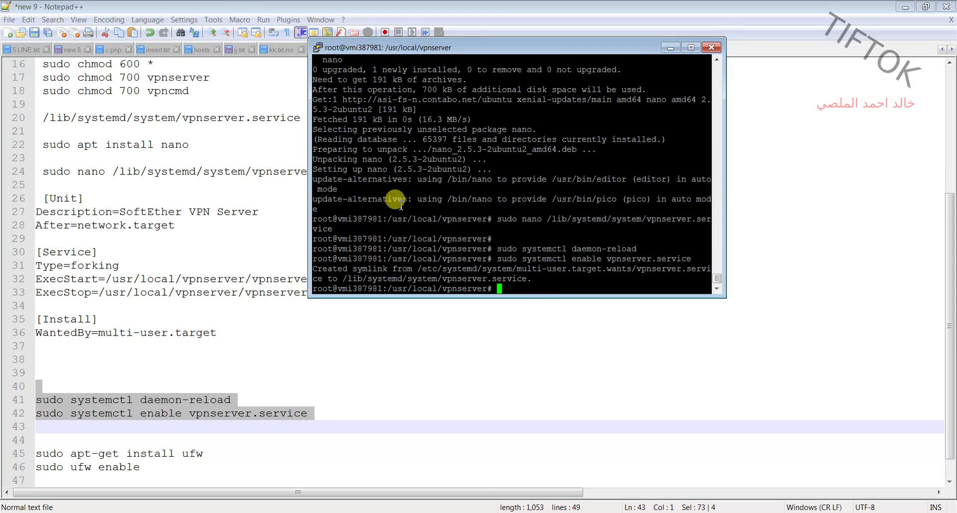
left_click(94, 449)
scroll(160, 473, "down", 2)
left_click(212, 415)
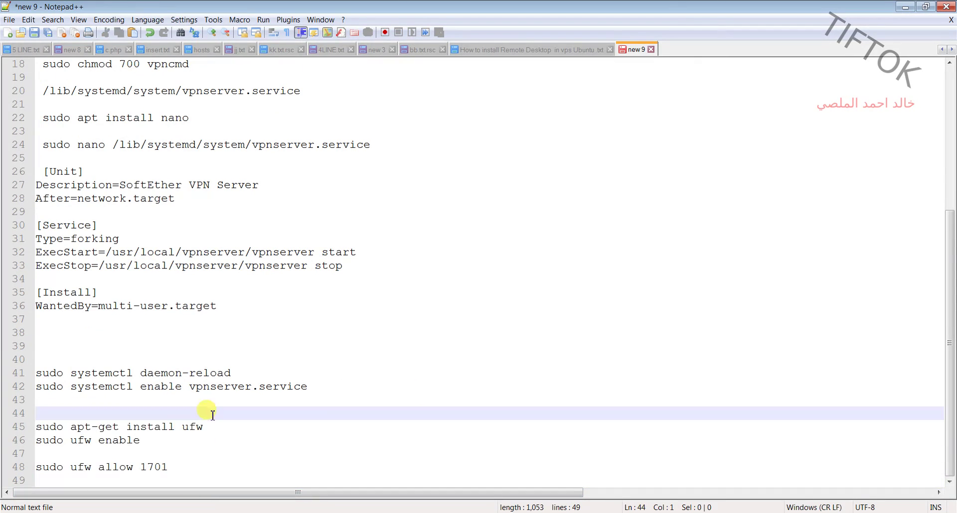
Install ufw with 'sudo apt-get install ufw'
triple_click(180, 427)
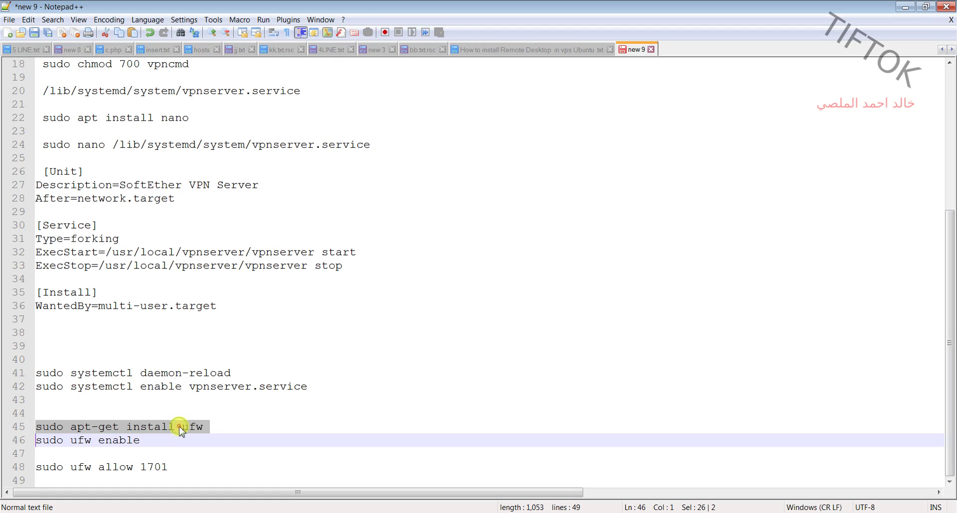
right_click(180, 428)
left_click(231, 215)
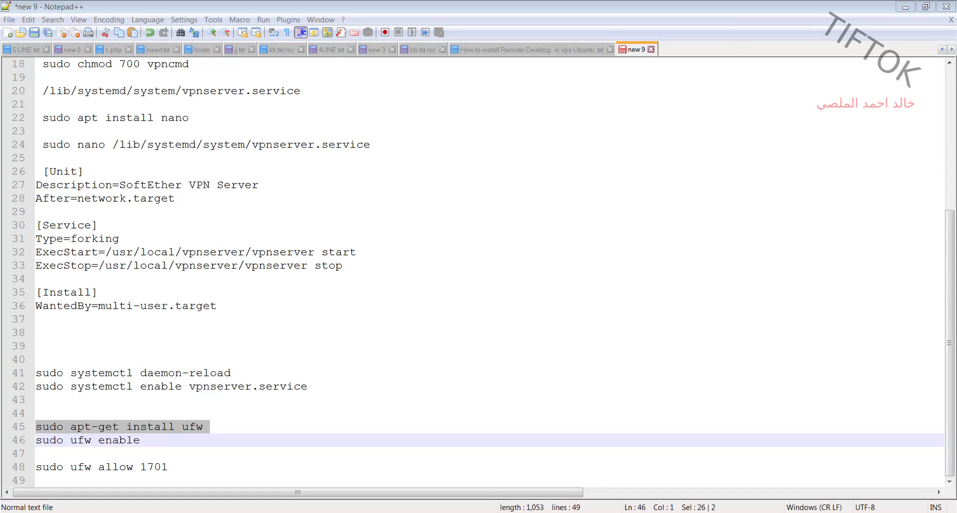
key("alt+Tab")
right_click(406, 207)
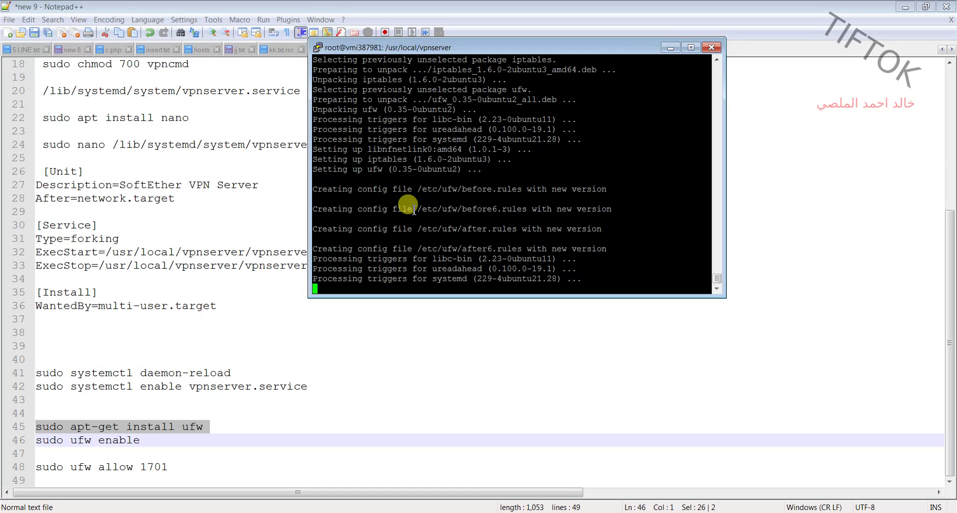
right_click(413, 209)
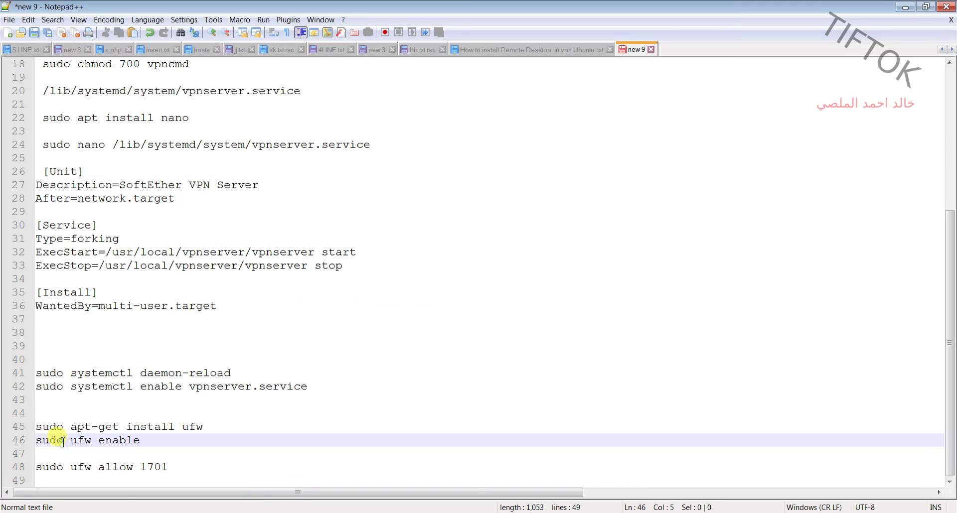
Turn on the firewall with 'sudo ufw enable', confirming with y
left_click_drag(36, 440, 140, 441)
right_click(118, 440)
left_click(161, 231)
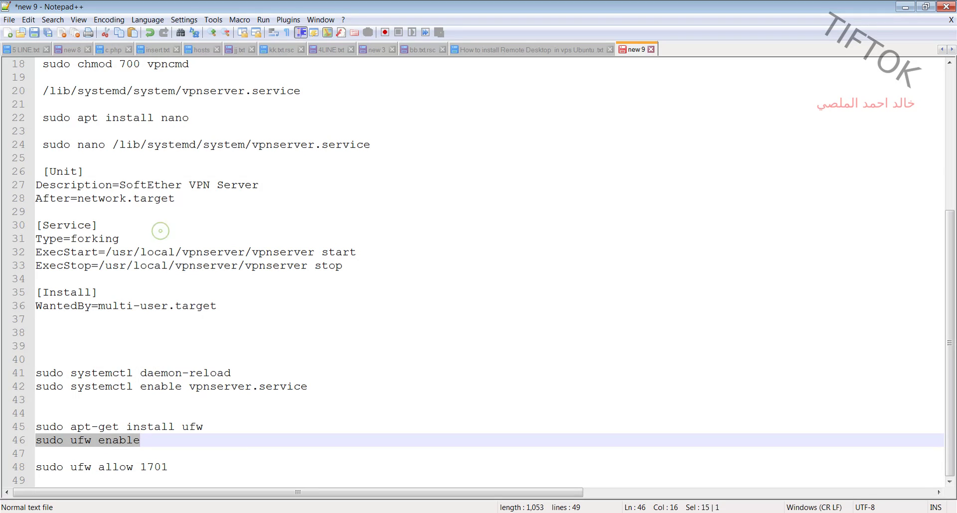
key("alt+Tab")
right_click(481, 171)
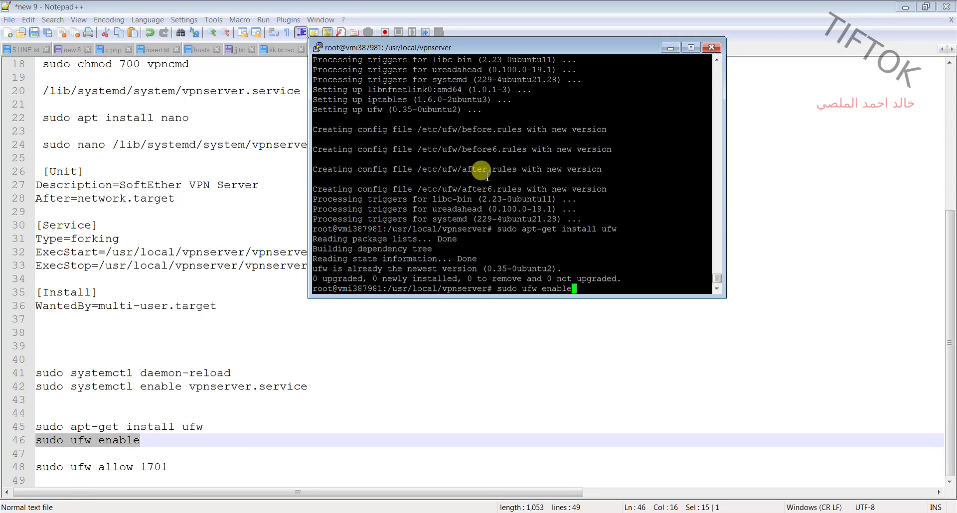
key("Return")
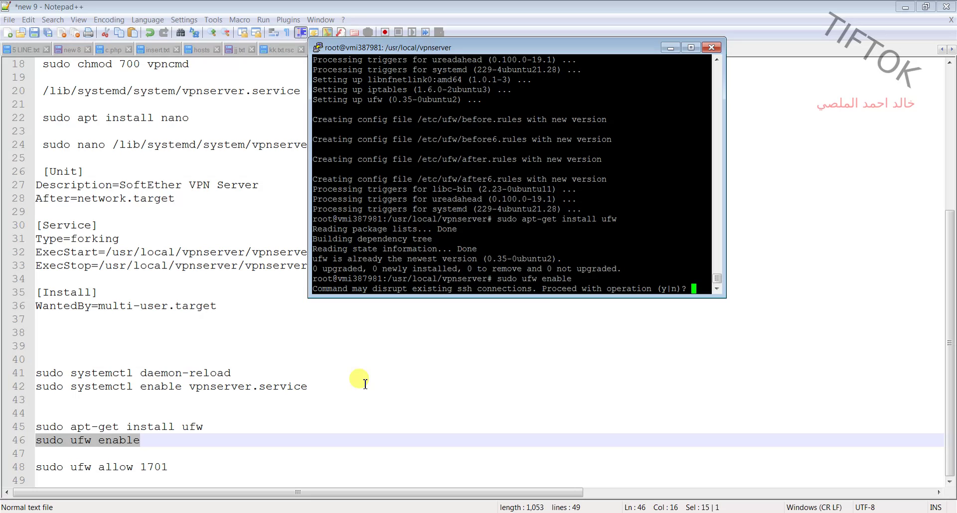
type("y")
key("Return")
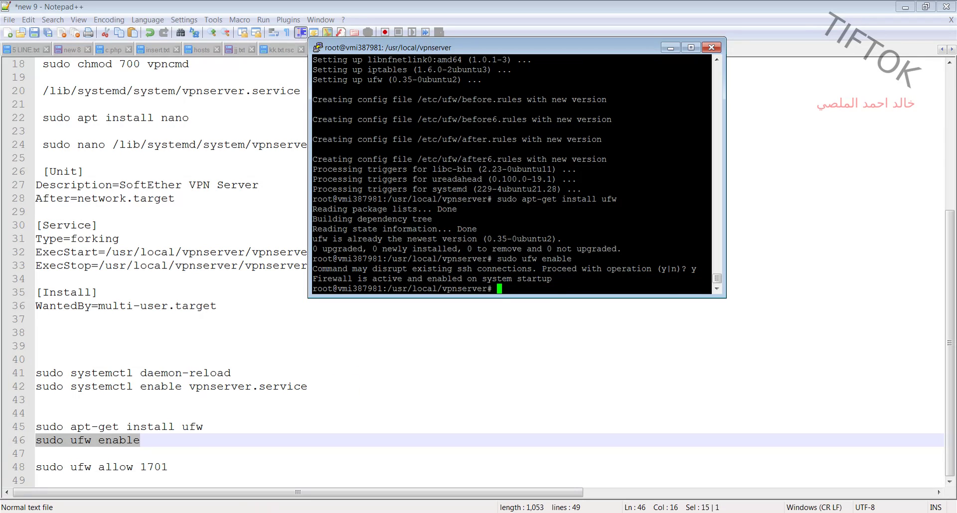
Run the three ufw allow rules for ports 1701, 433 and 22 on the server from the notes
double_click(47, 467)
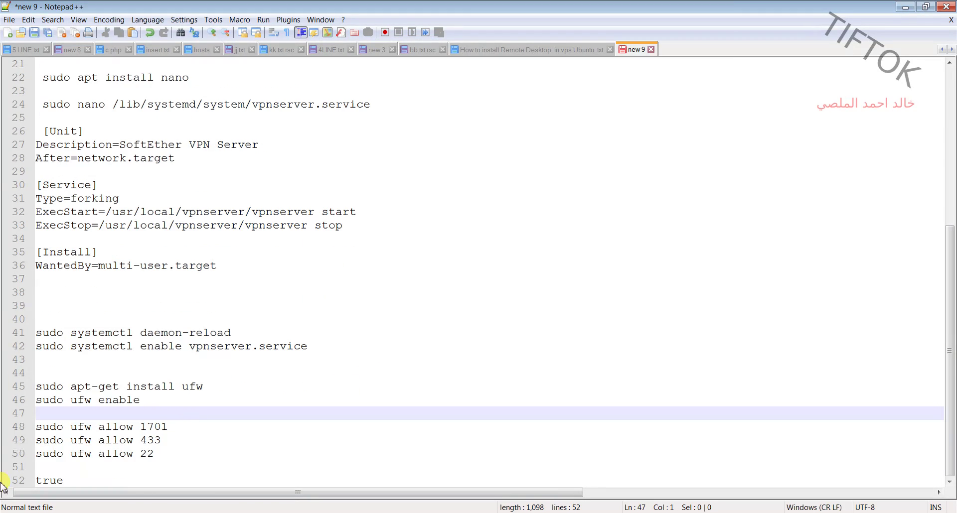
left_click(56, 408)
left_click_drag(38, 427, 155, 454)
right_click(104, 427)
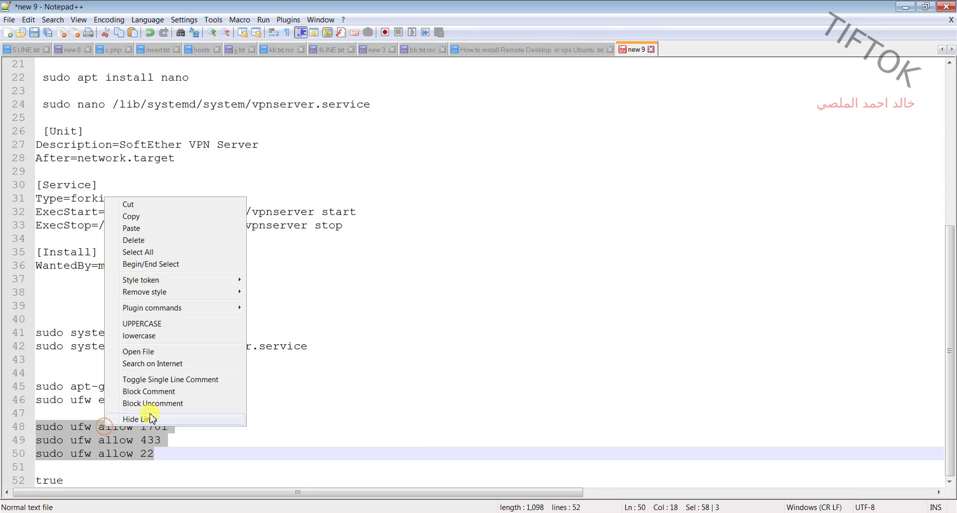
left_click(182, 216)
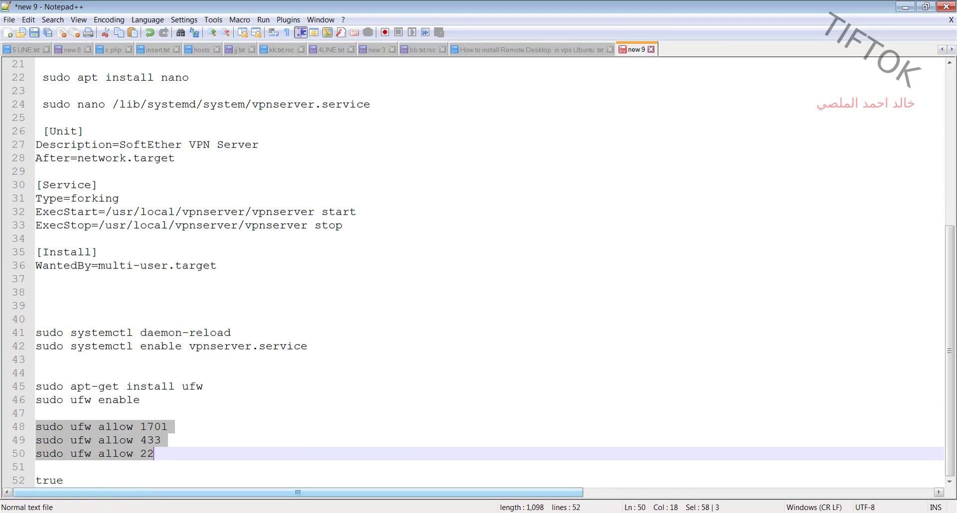
key("alt+Tab")
right_click(342, 169)
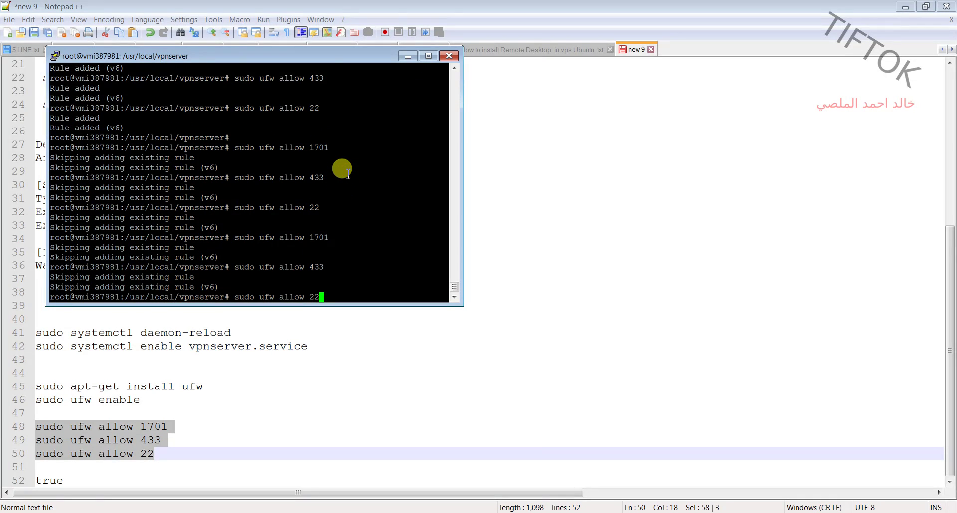
key("Return")
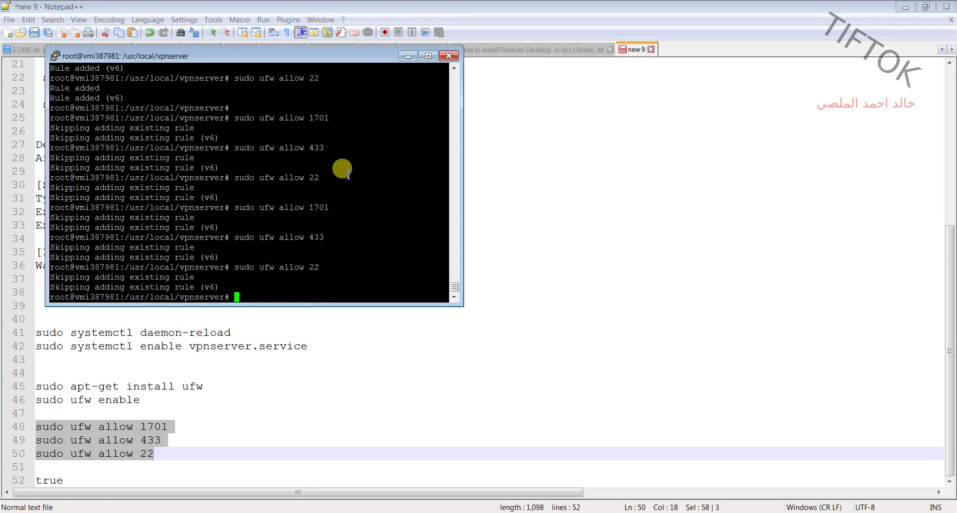
left_click(192, 469)
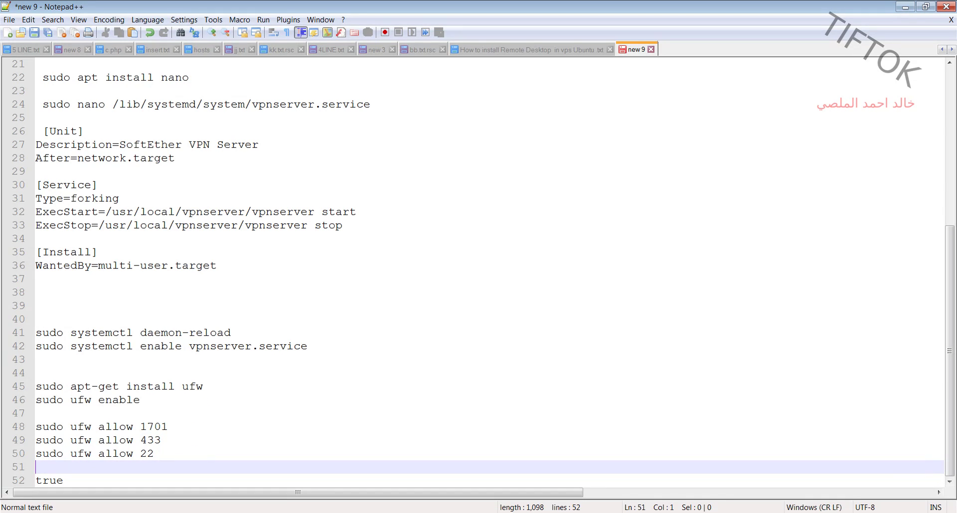
Load the SoftEther download page and follow the Download SoftEther VPN link
key("alt+Tab")
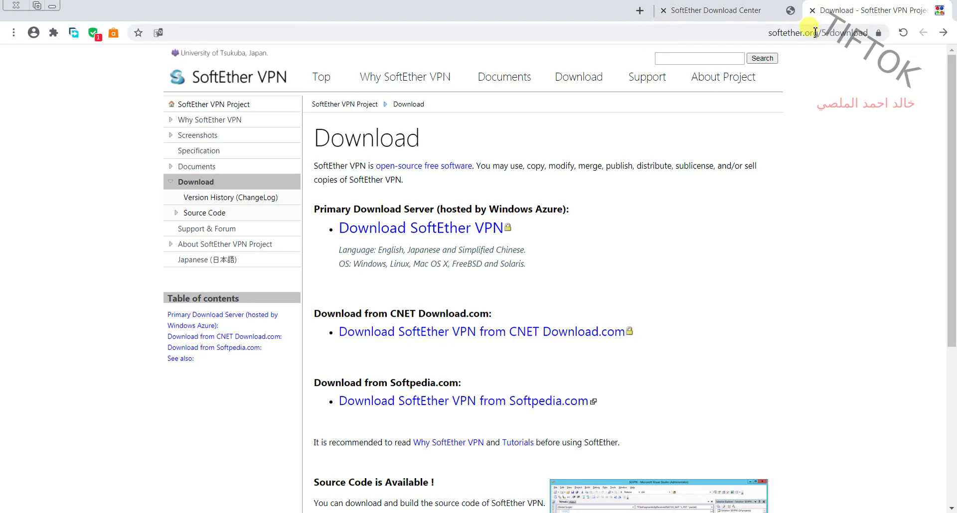
mouse_move(578, 77)
left_click(570, 98)
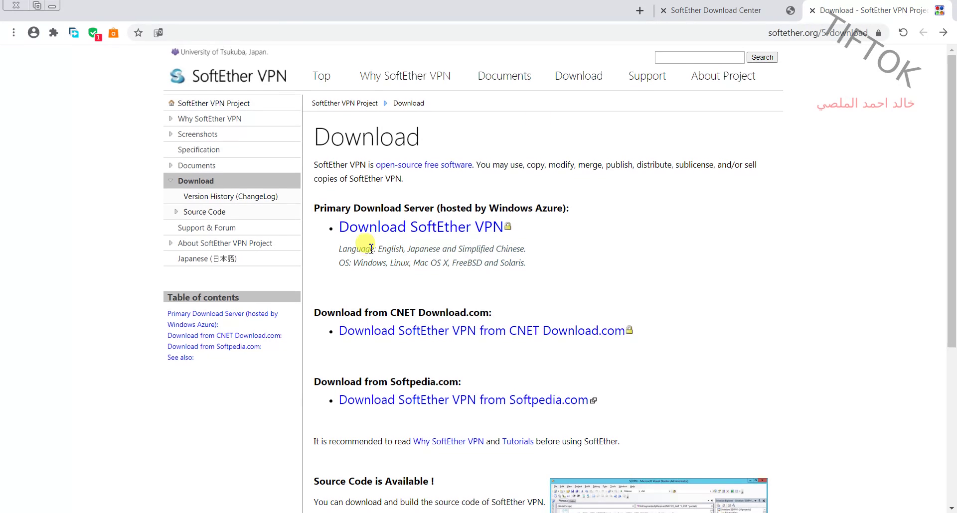
scroll(364, 247, "down", 1)
left_click(450, 162)
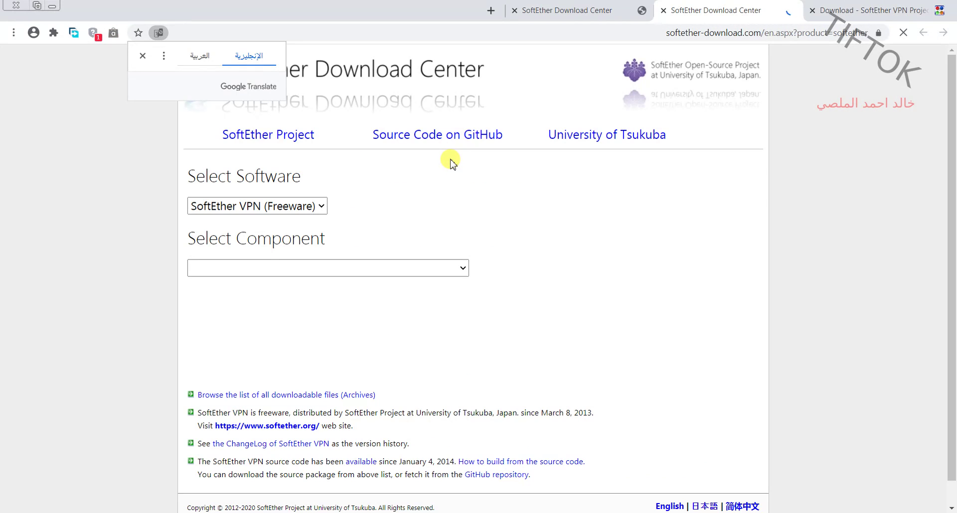
Choose SoftEther VPN Server Manager for Windows as the component and Windows as the platform
left_click(319, 205)
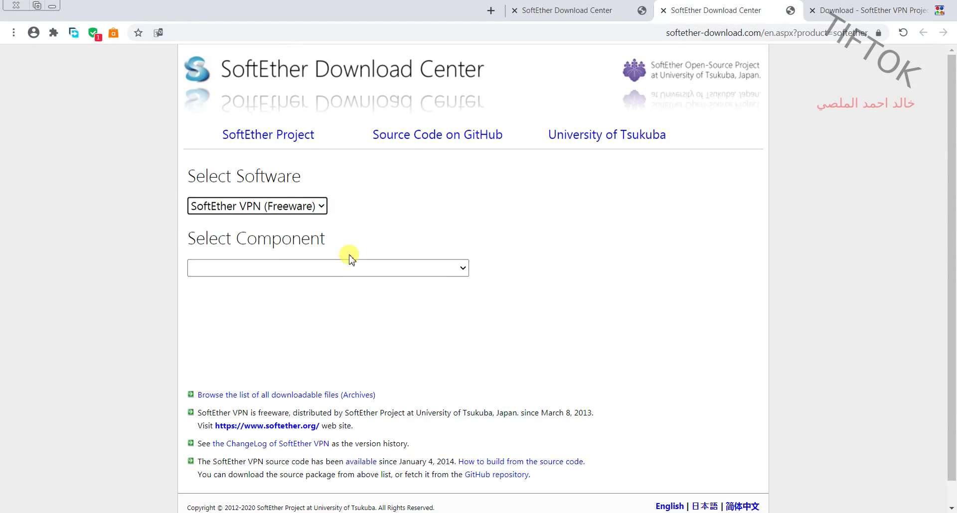
left_click(346, 266)
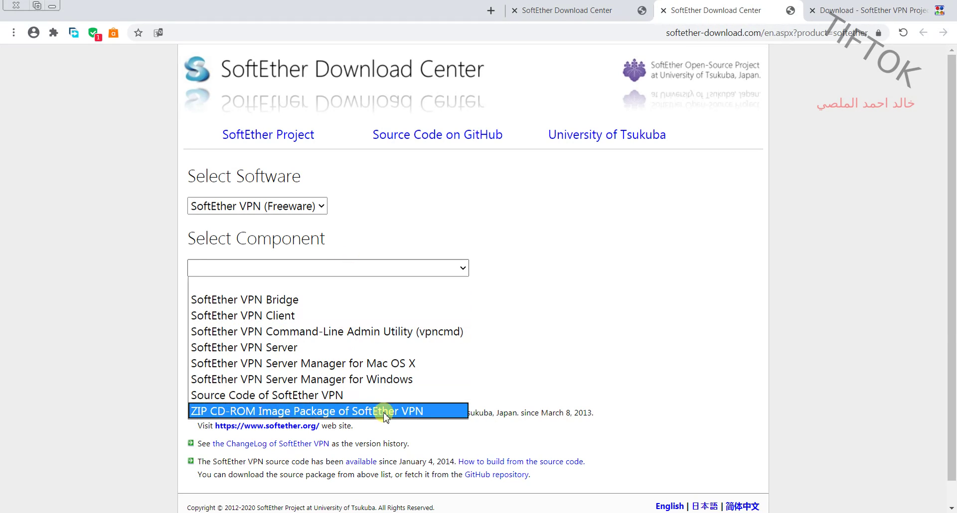
left_click(389, 384)
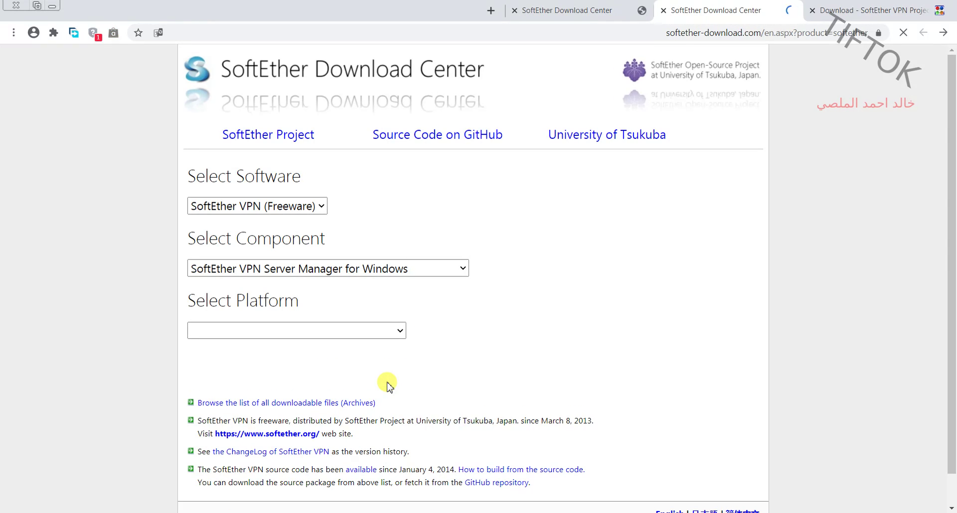
left_click(351, 330)
left_click(324, 363)
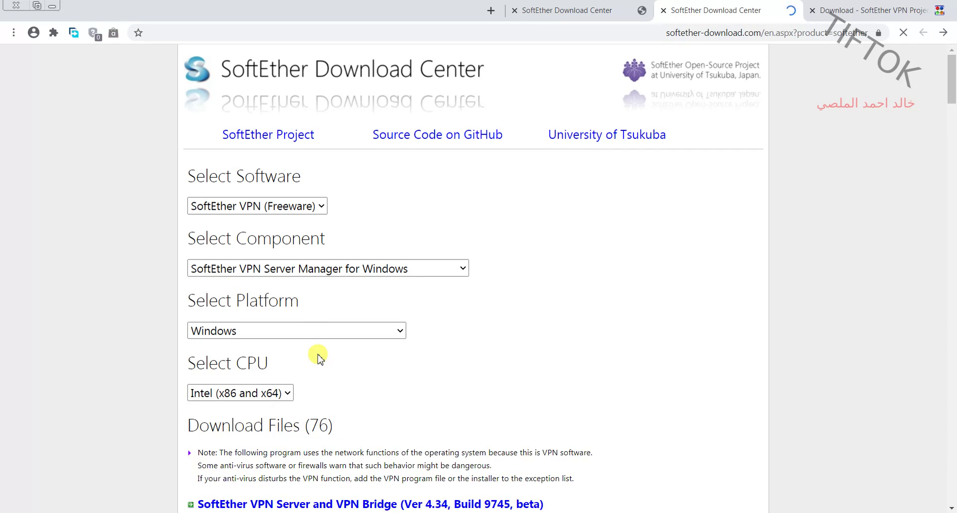
scroll(315, 356, "down", 2)
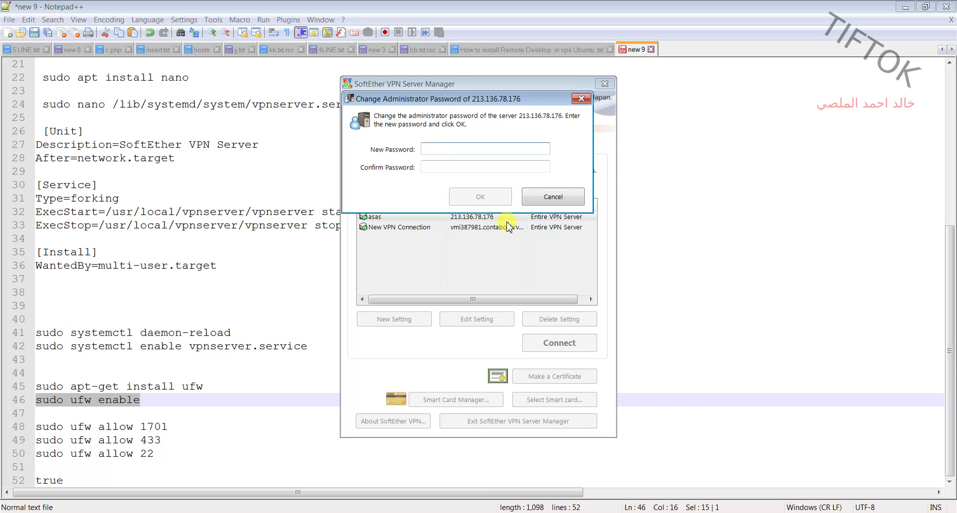
Dismiss the password prompt and back out of a mistaken new connection setting
left_click(559, 197)
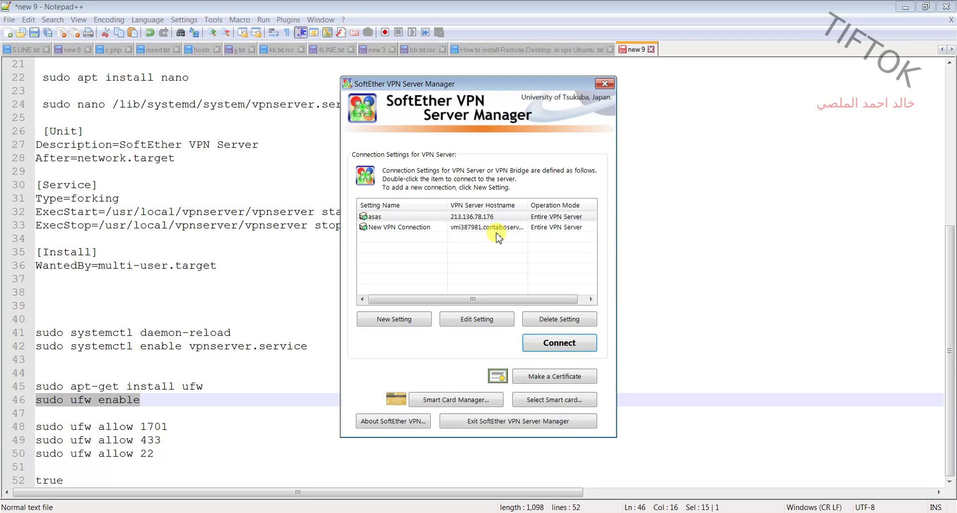
left_click(404, 216)
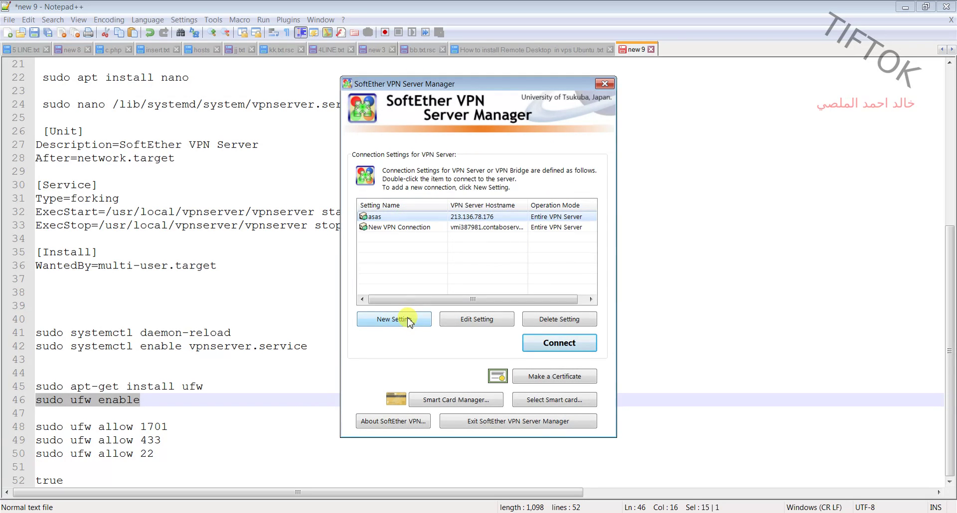
left_click(394, 319)
key("ctrl+v")
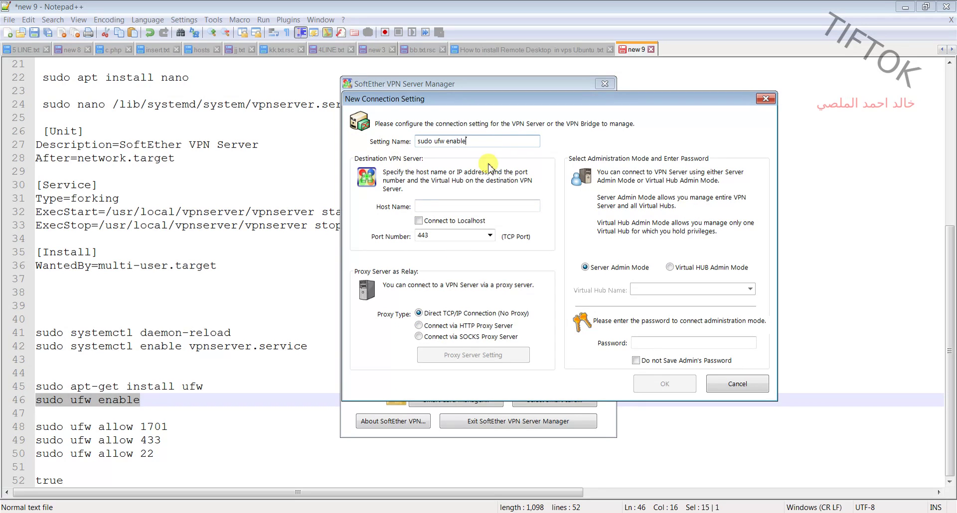
left_click(733, 382)
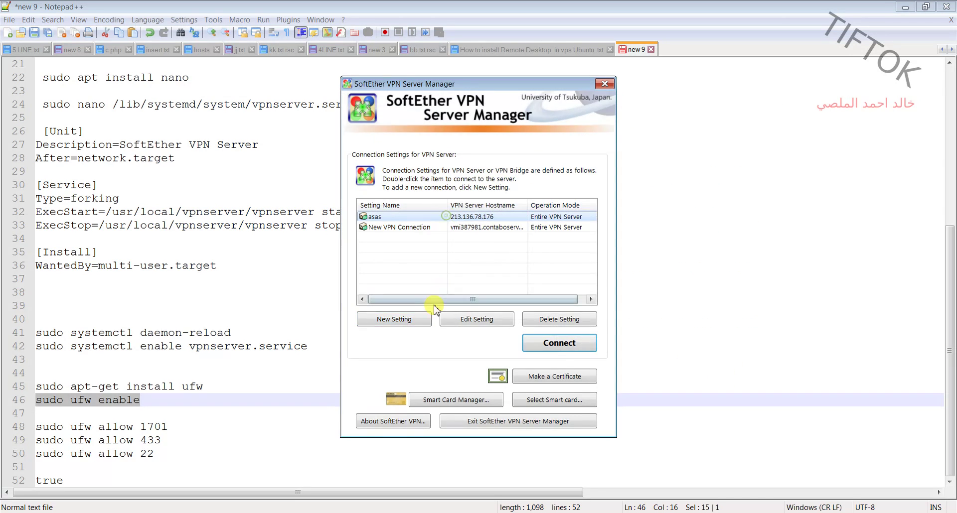
left_click(460, 320)
left_click(718, 384)
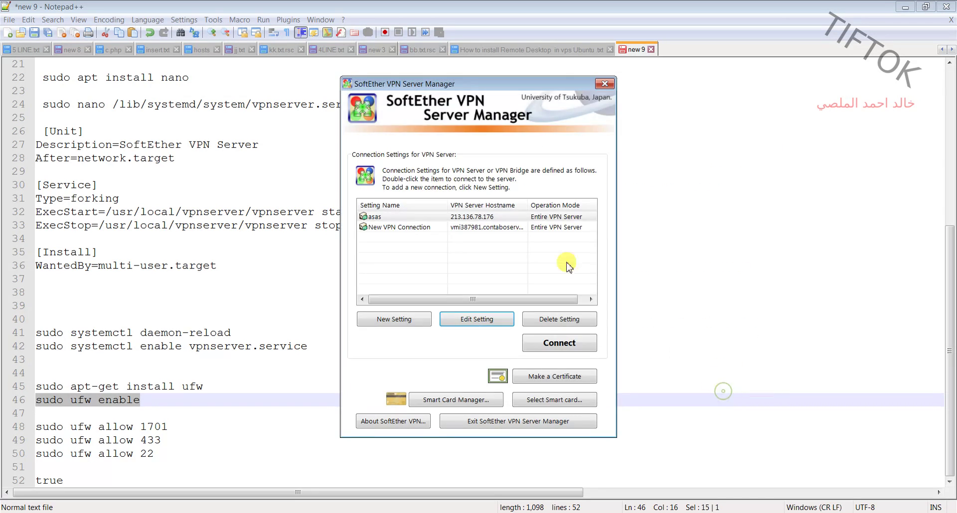
Save a connection setting for host 213.136.78.176 and connect to it
left_click(371, 321)
type("213.136.78.176")
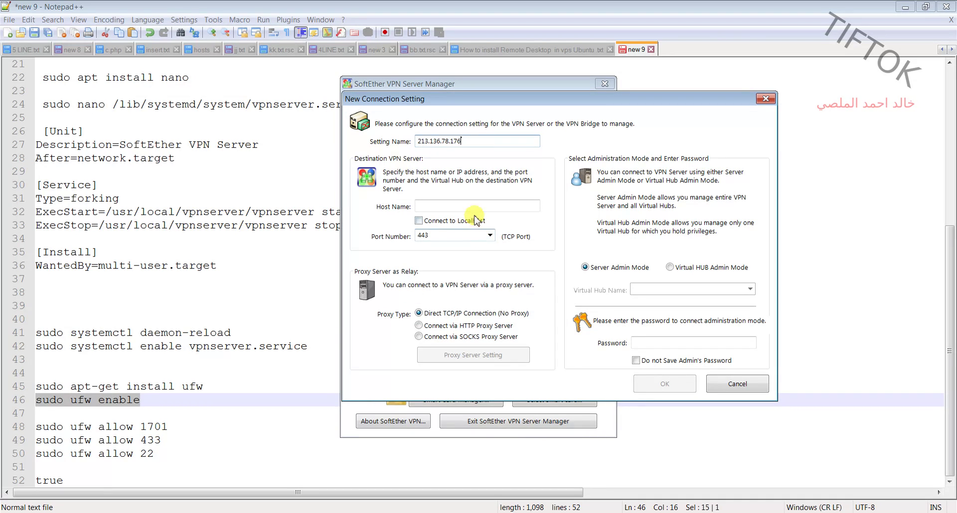
left_click(474, 207)
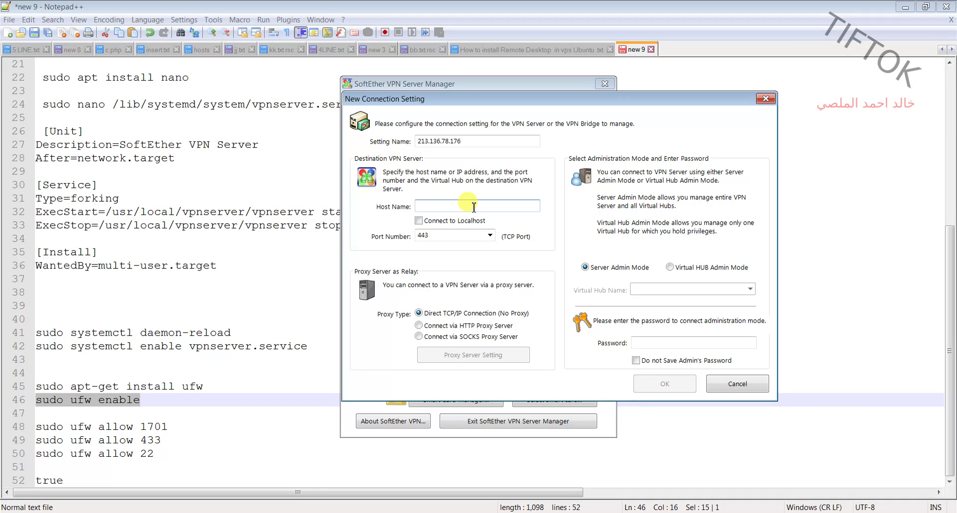
type("213.136.78.176")
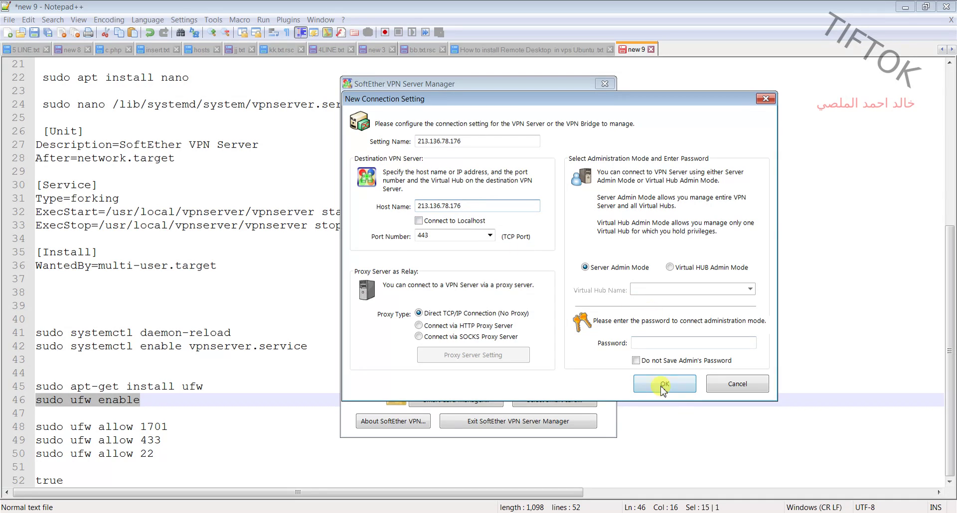
left_click(661, 388)
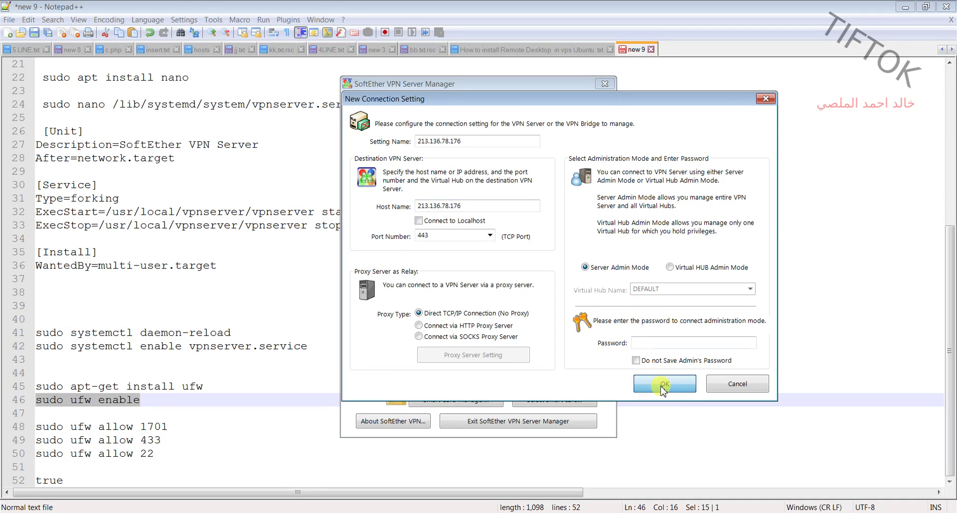
left_click(559, 343)
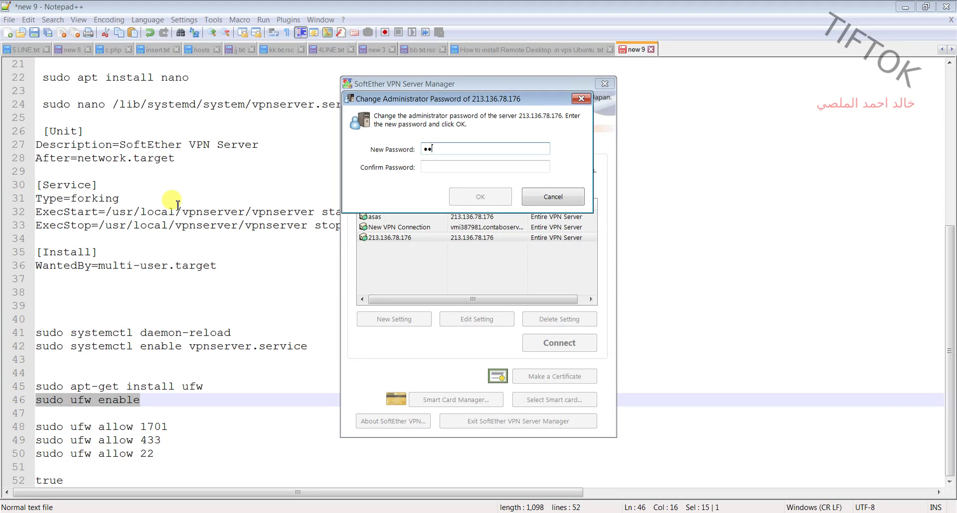
key("Tab")
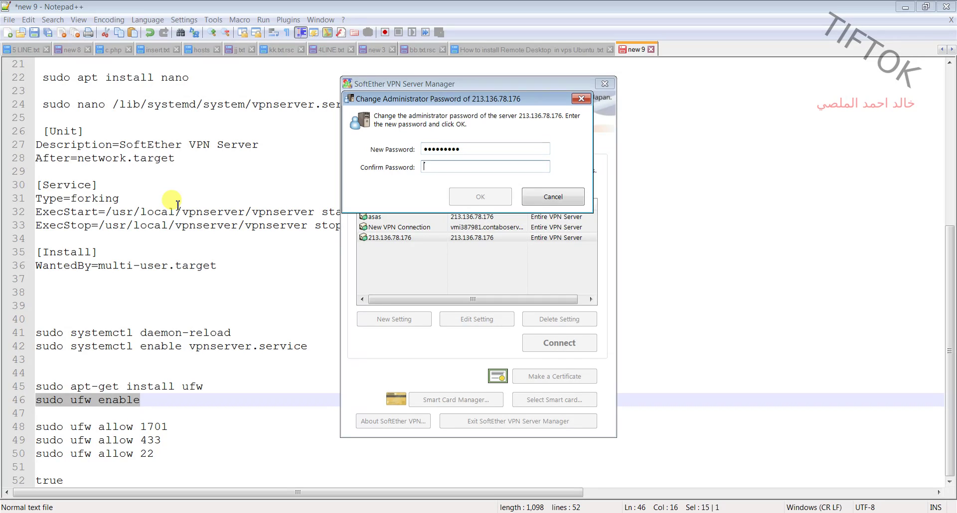
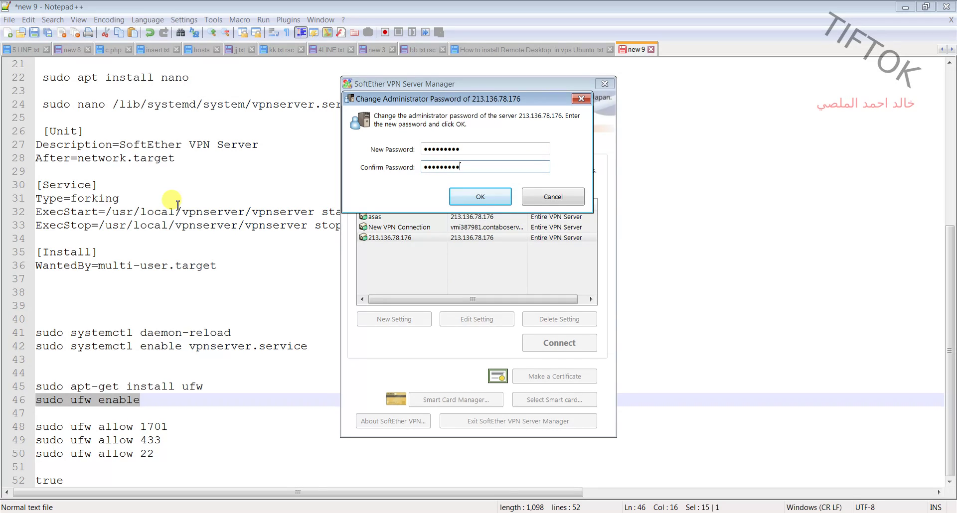
key("Return")
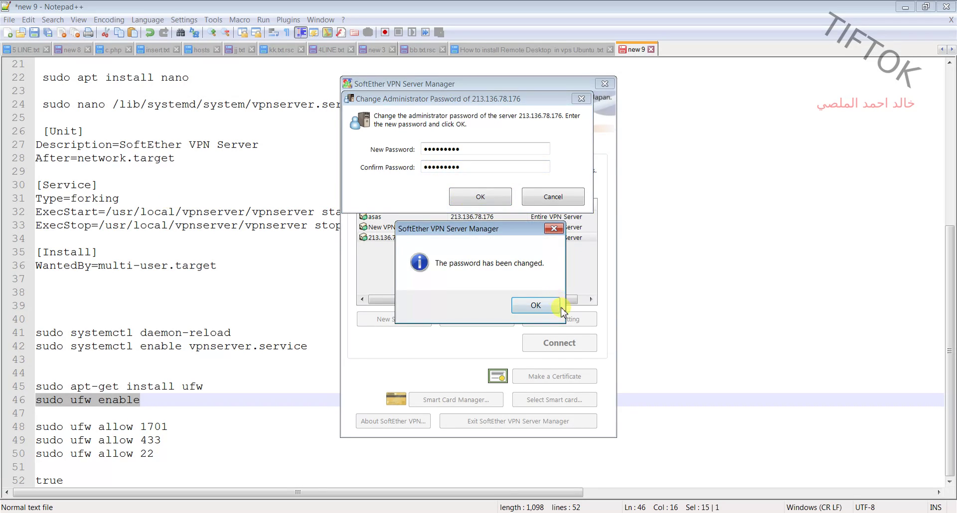
left_click(547, 304)
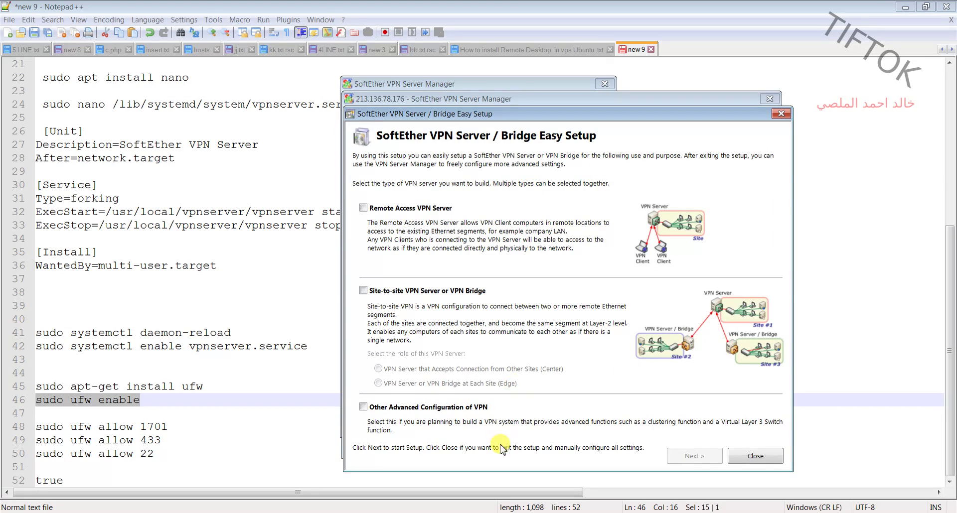
Set up a Remote Access VPN Server in Easy Setup, keeping VPN as the hub name
left_click(391, 210)
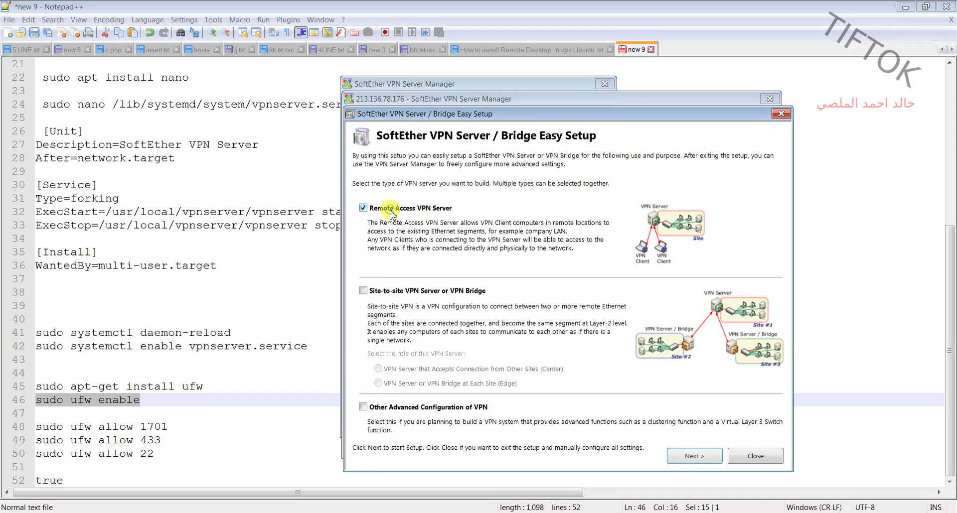
left_click(694, 460)
left_click(513, 311)
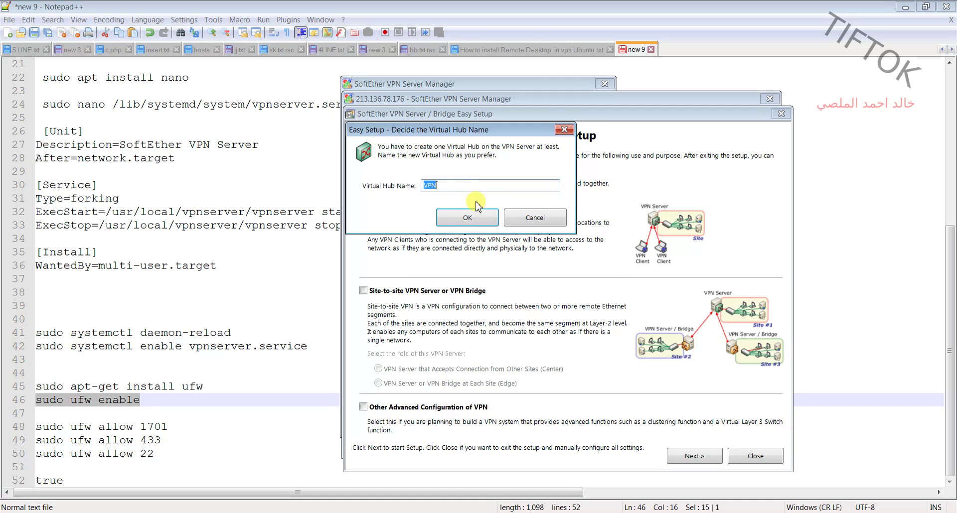
left_click(481, 219)
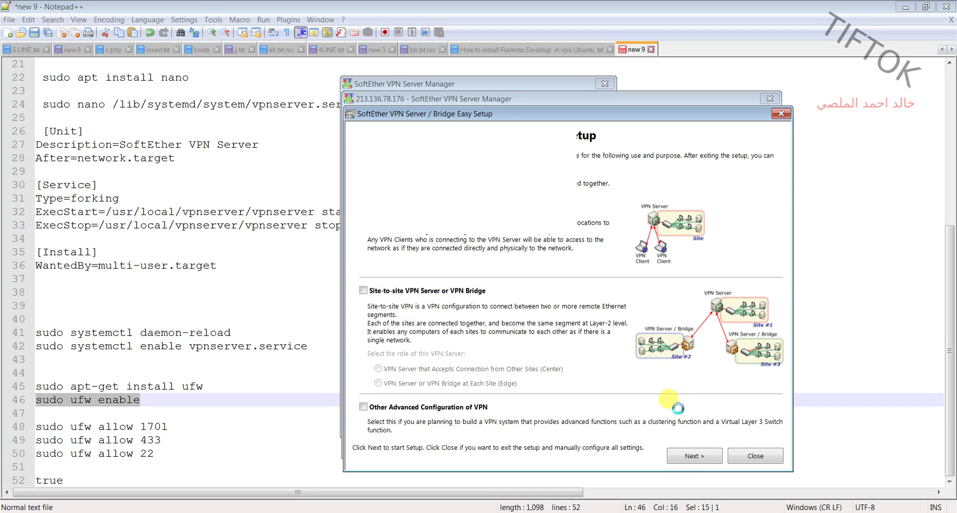
left_click(704, 454)
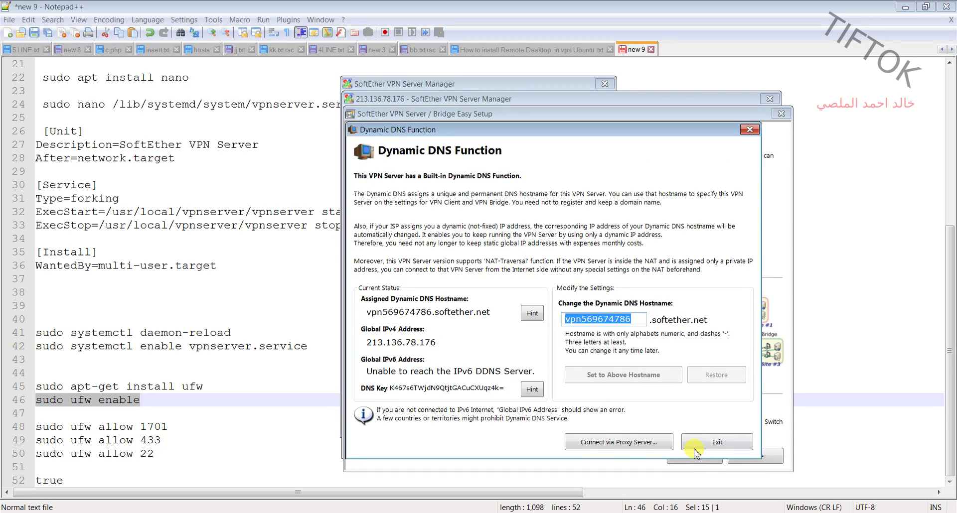
Enable L2TP over IPsec, raw L2TP and EtherIP, and disable VPN Azure
left_click(700, 441)
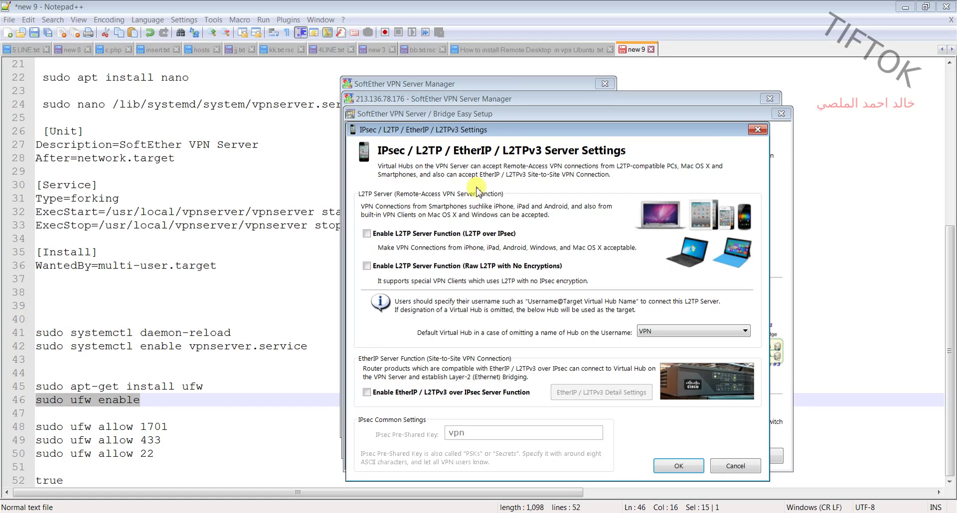
left_click(391, 234)
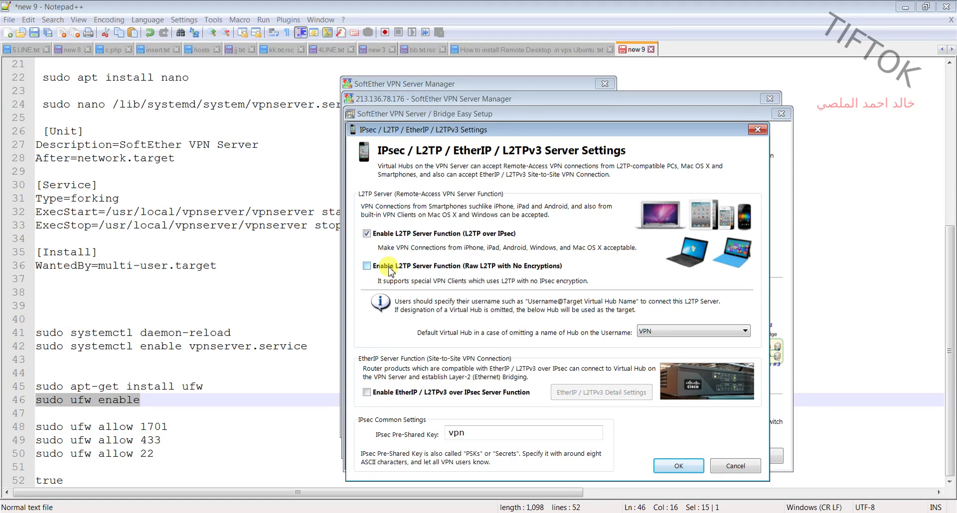
left_click(389, 266)
left_click(471, 392)
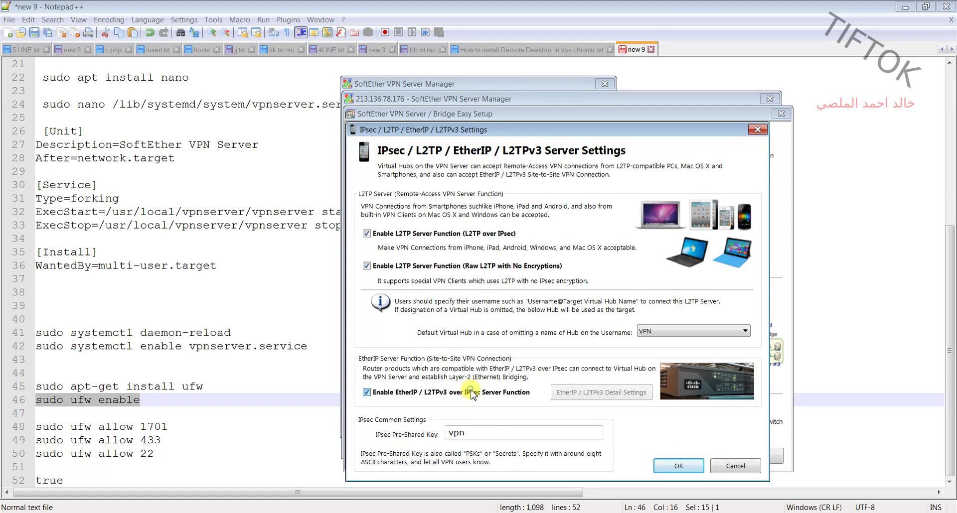
left_click(691, 465)
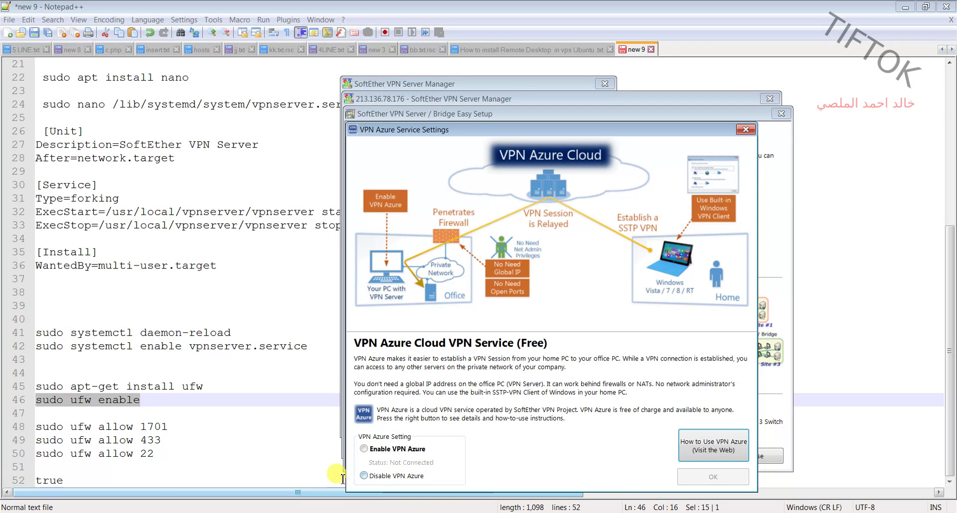
left_click(393, 476)
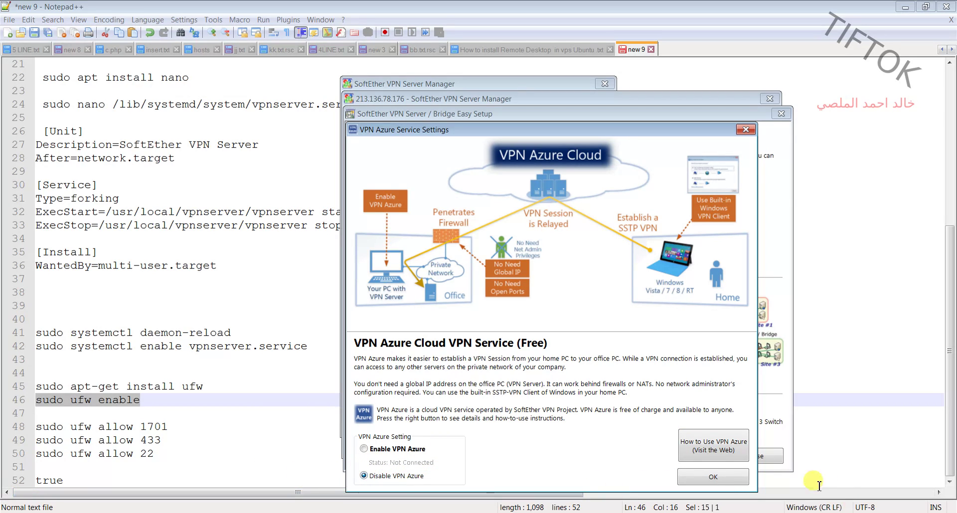
left_click(718, 477)
Enable SecureNAT on the VPN virtual hub
left_click(716, 459)
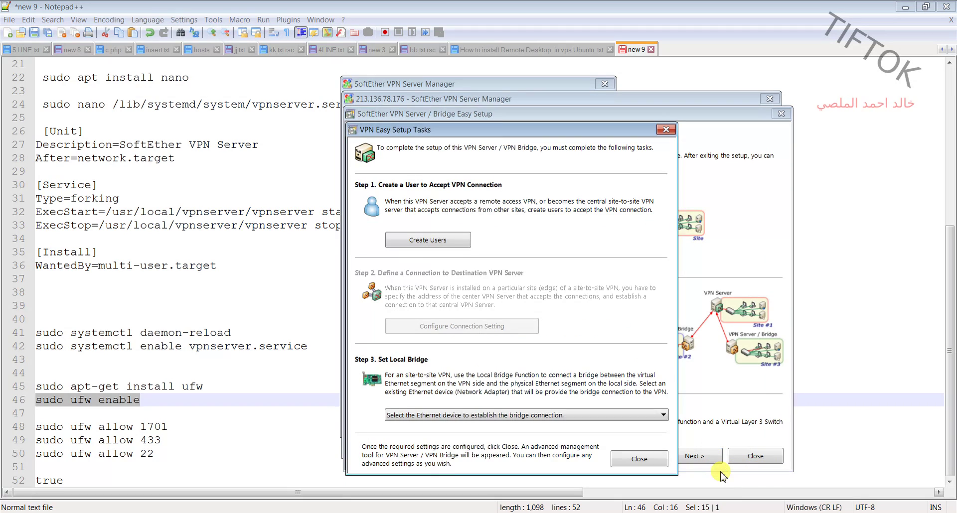
left_click(639, 459)
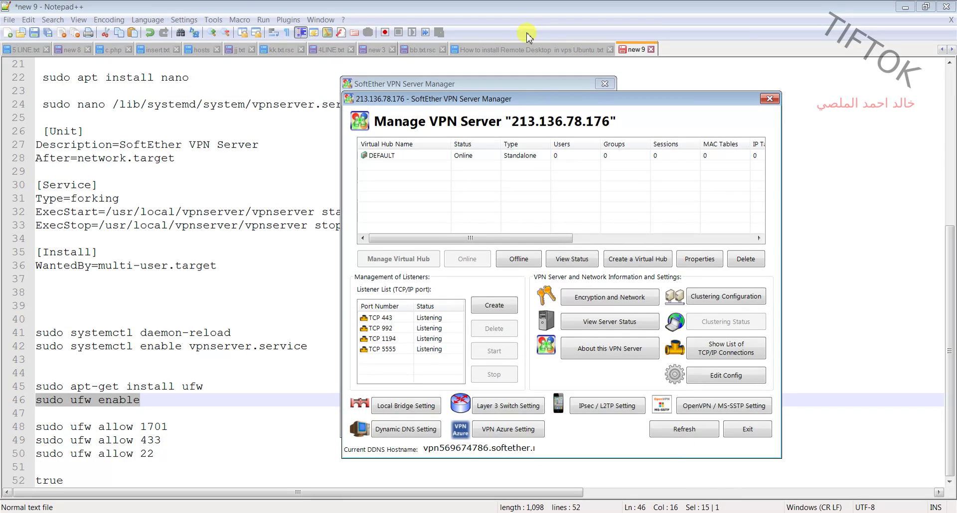
left_click(479, 158)
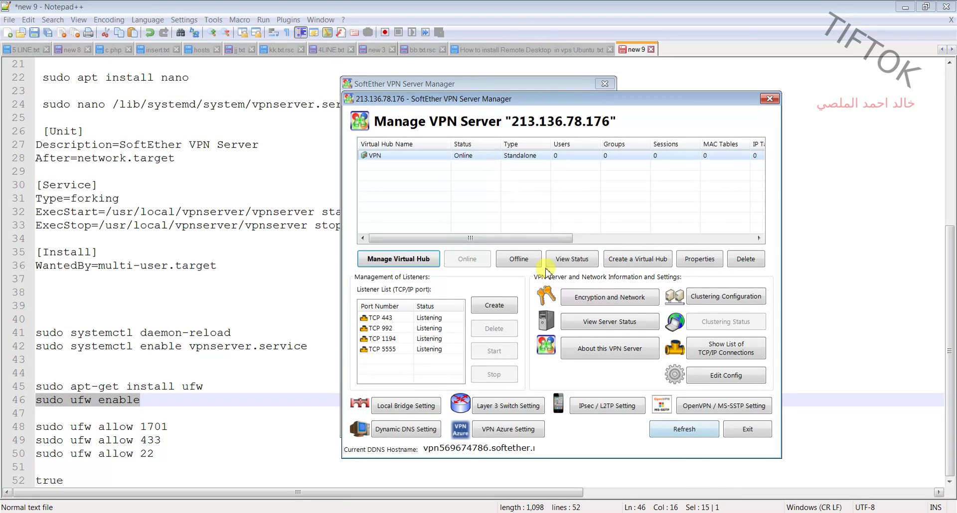
left_click(399, 264)
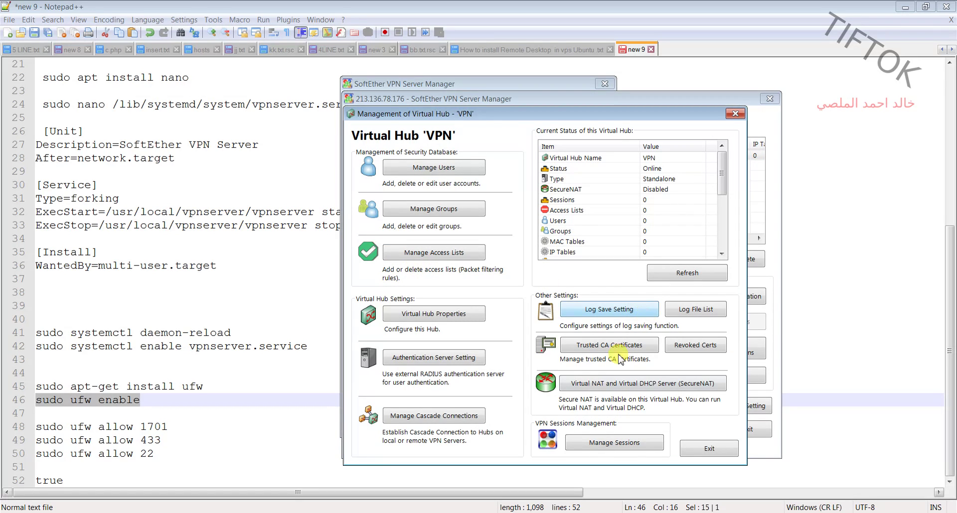
left_click(601, 384)
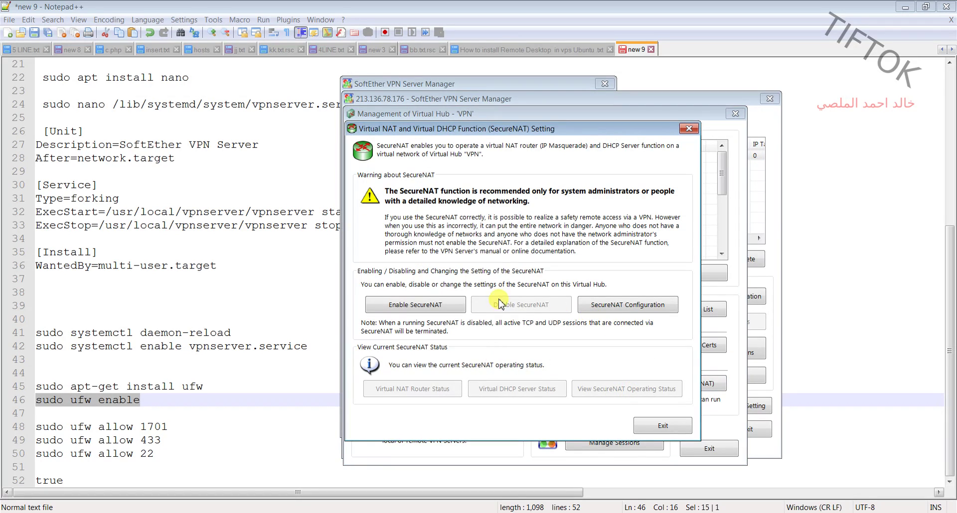
left_click(386, 305)
left_click(533, 410)
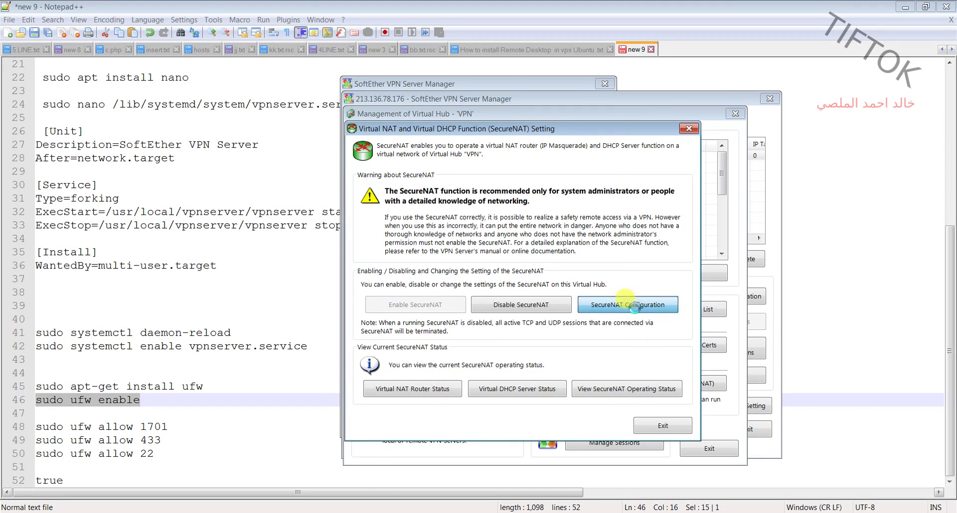
left_click(643, 306)
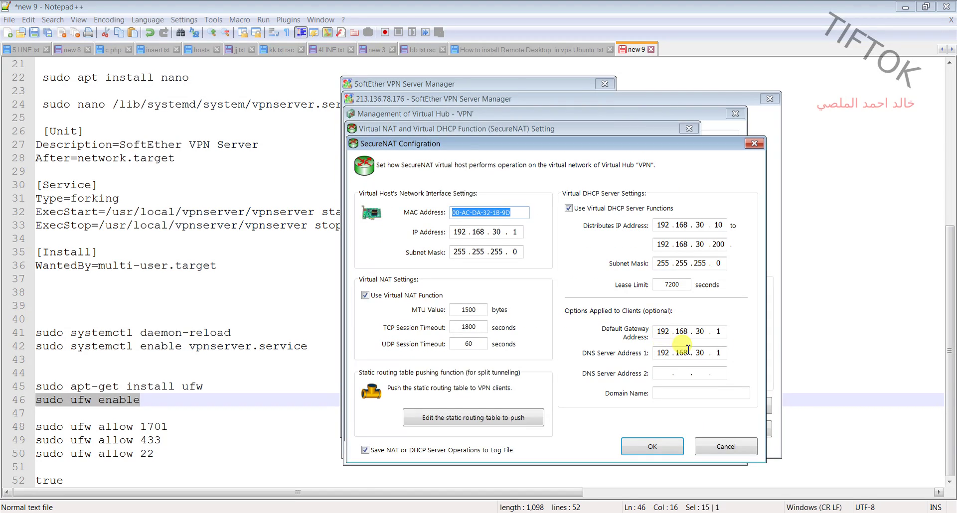
type("8 . 8 ")
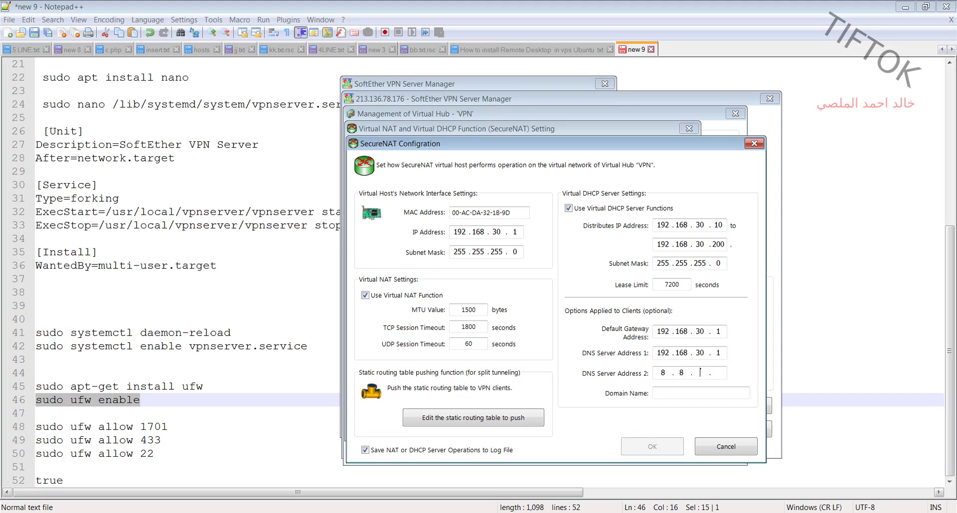
type(". 8 . 8")
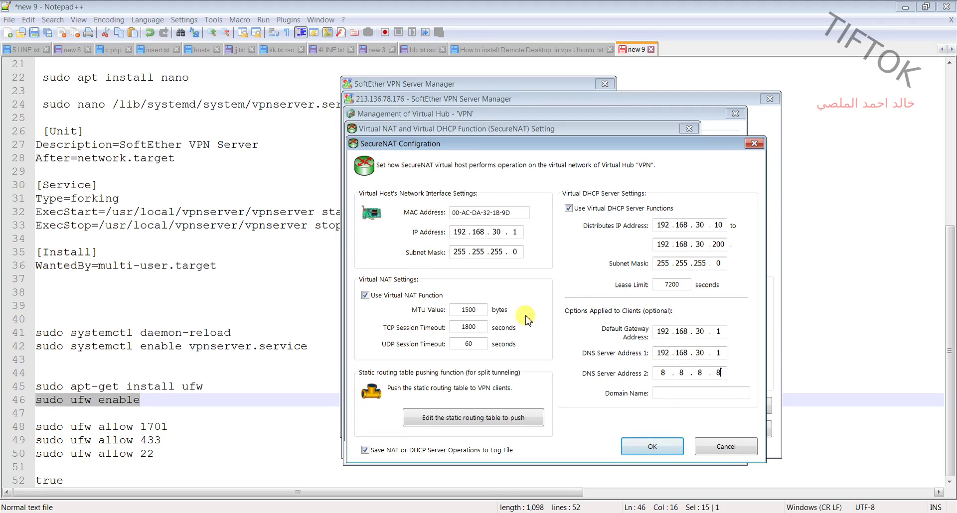
double_click(680, 286)
type("2000000000")
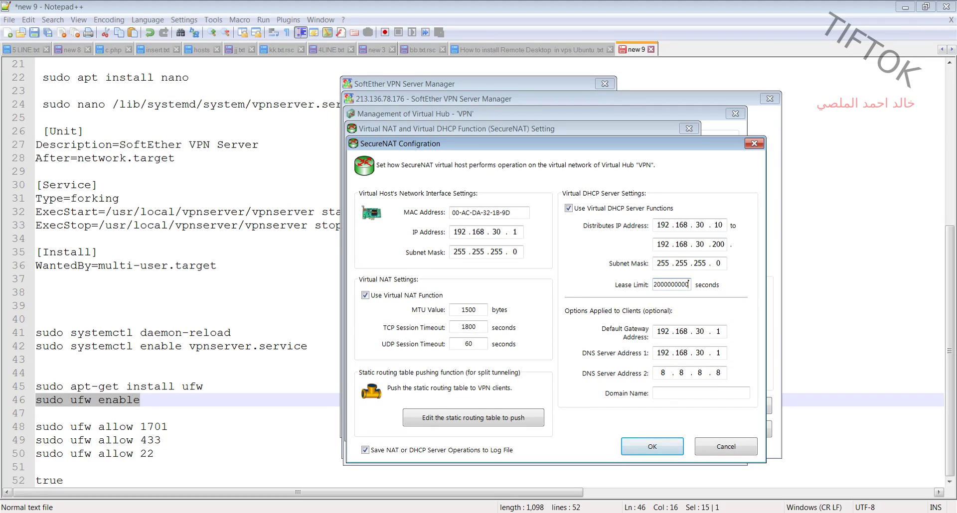
left_click(648, 446)
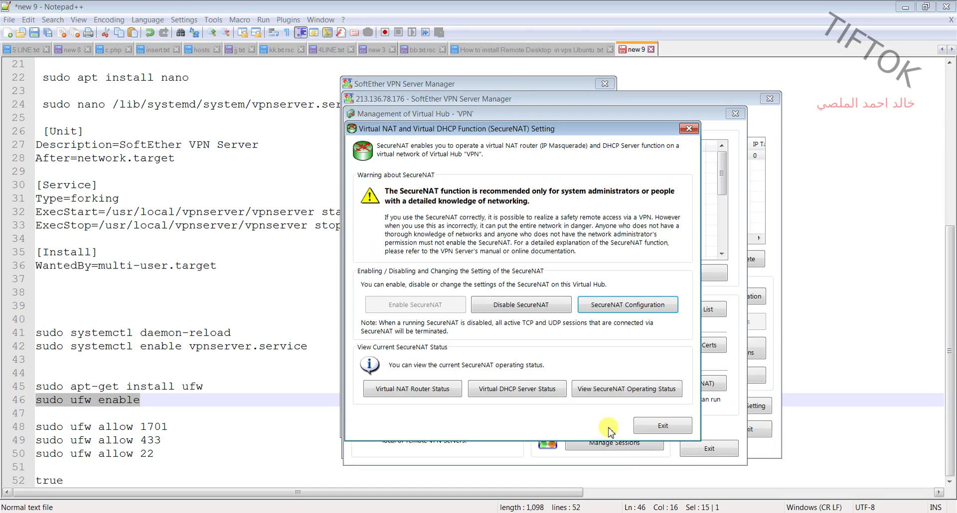
left_click(684, 424)
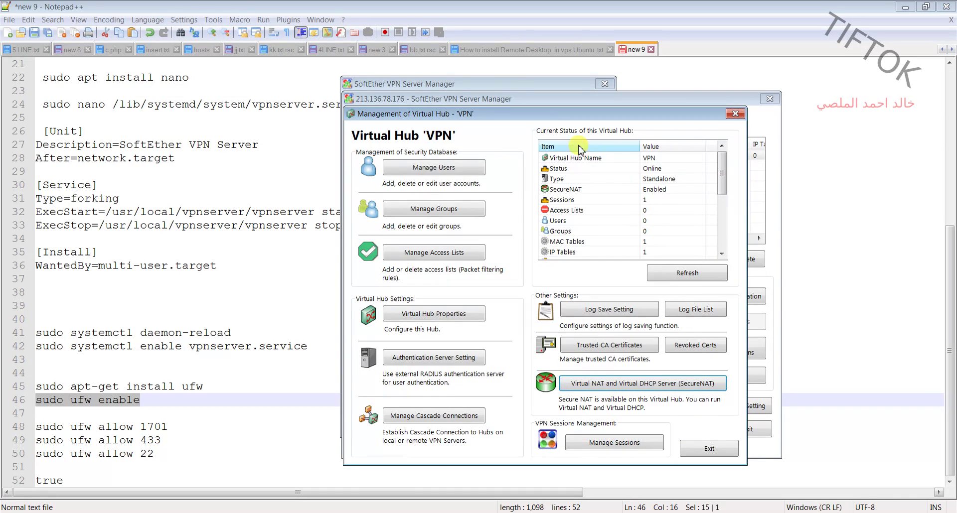
left_click(441, 169)
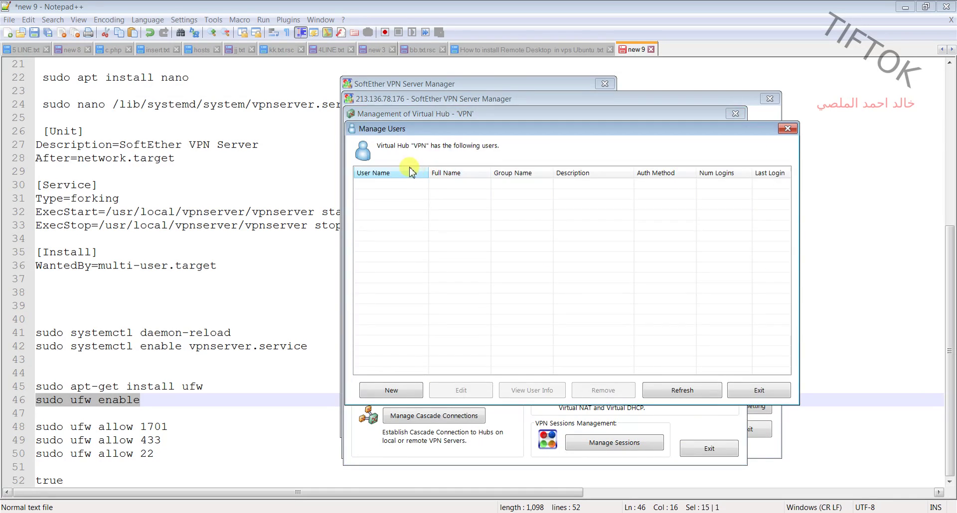
left_click(390, 379)
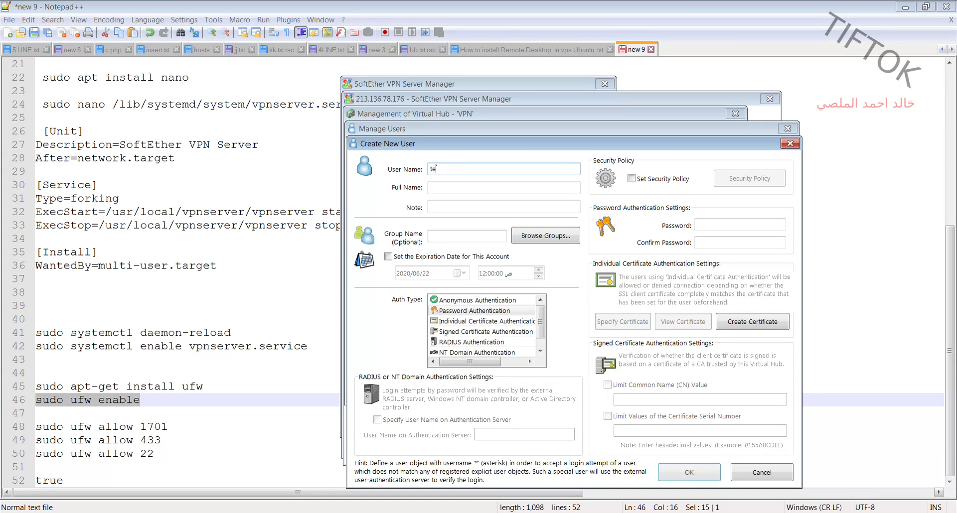
key("Tab")
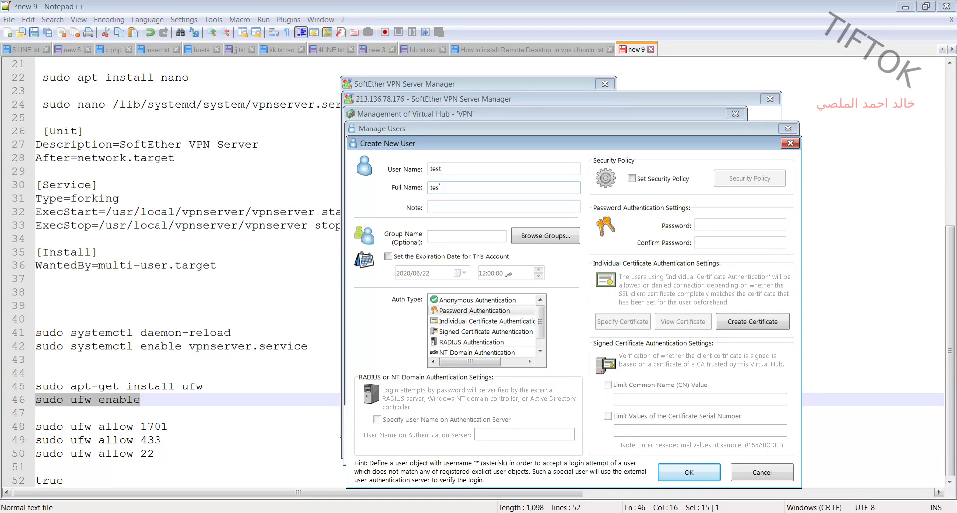
left_click(728, 223)
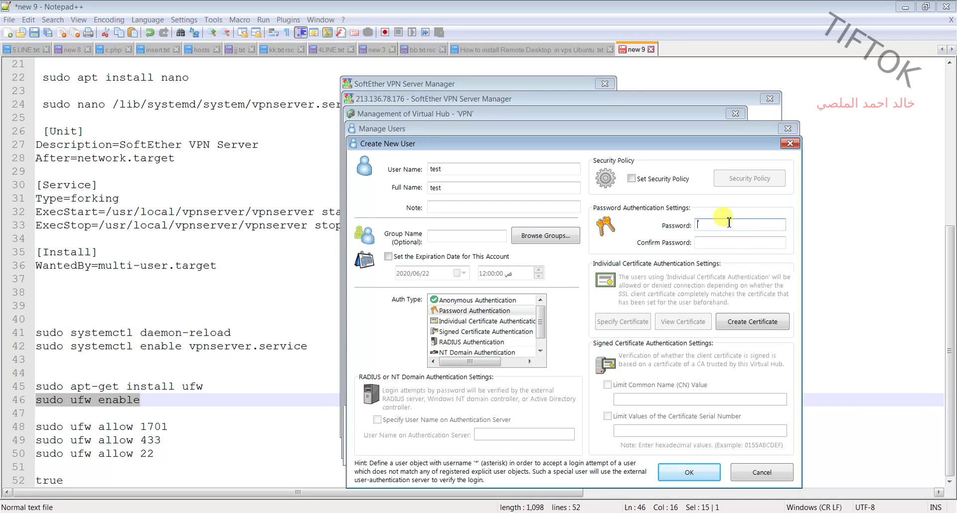
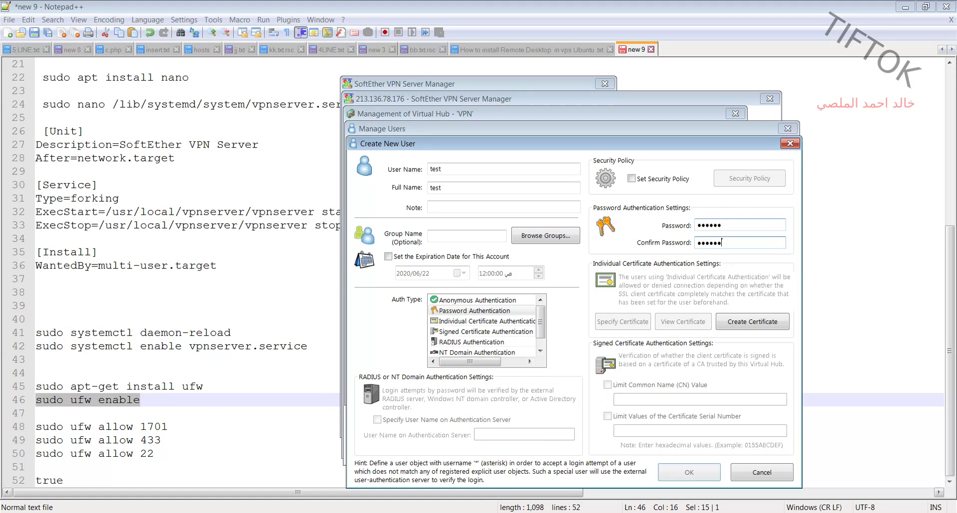
left_click(700, 473)
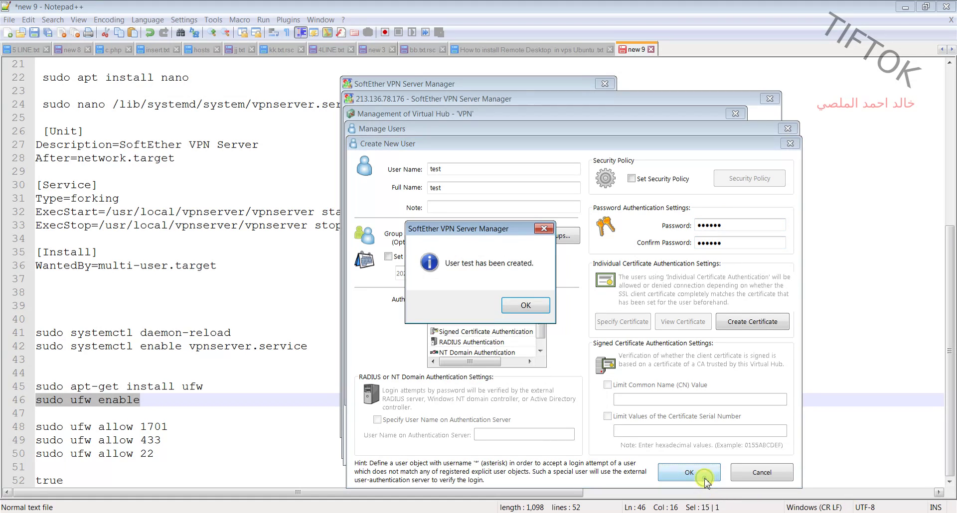
left_click(530, 302)
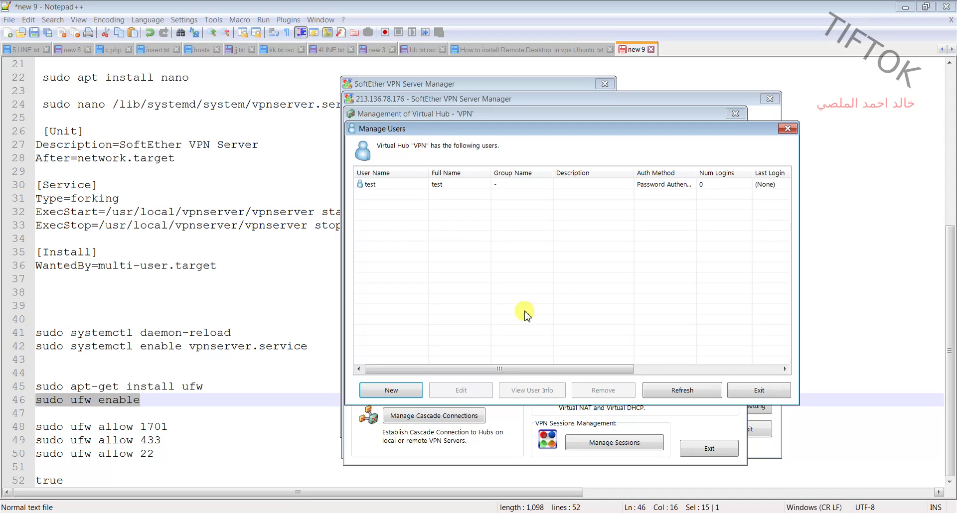
left_click(753, 390)
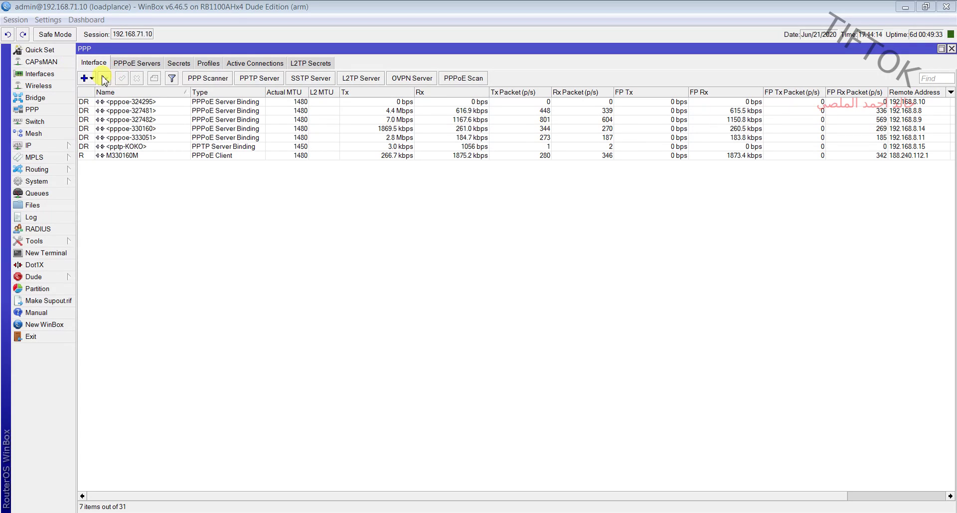
Add L2TP client l2tp-out1 in WinBox connecting to 213.136.78.176 as user test
left_click(85, 79)
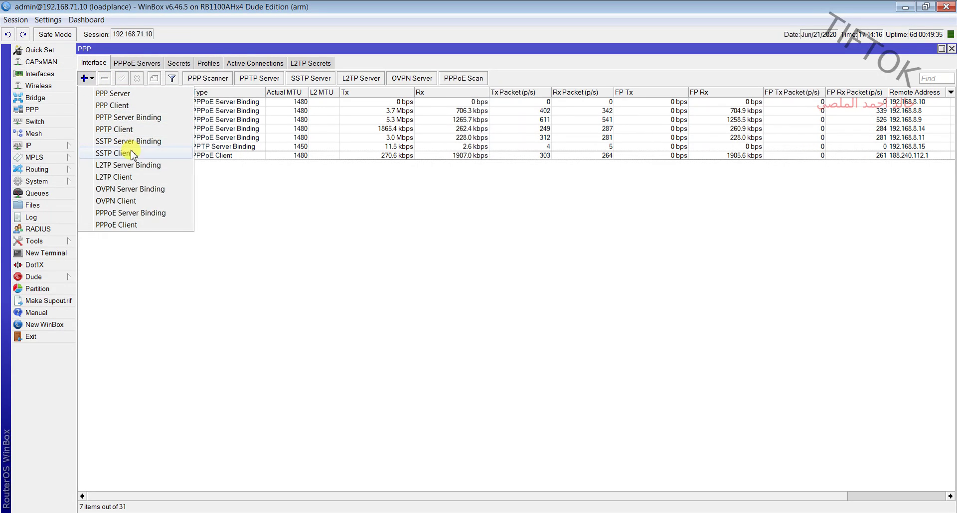
left_click(144, 179)
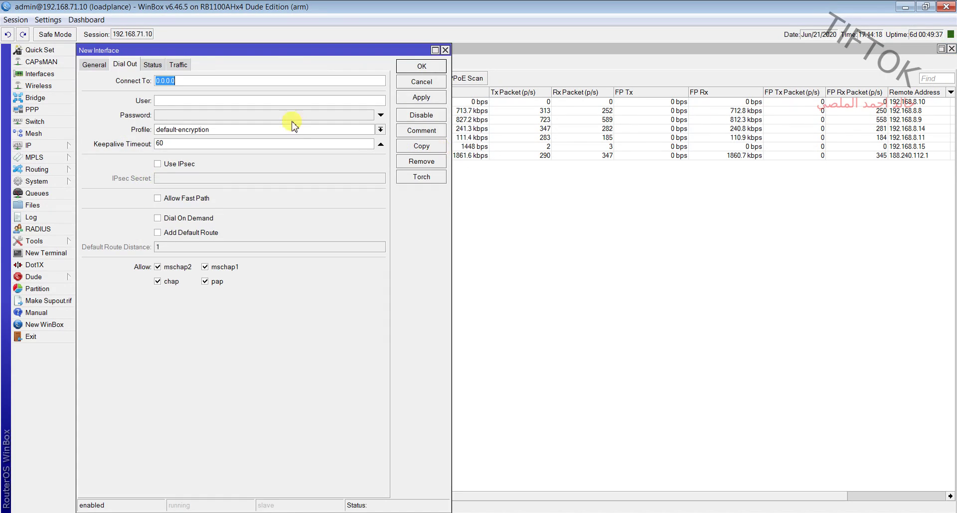
type("213.136.78.176")
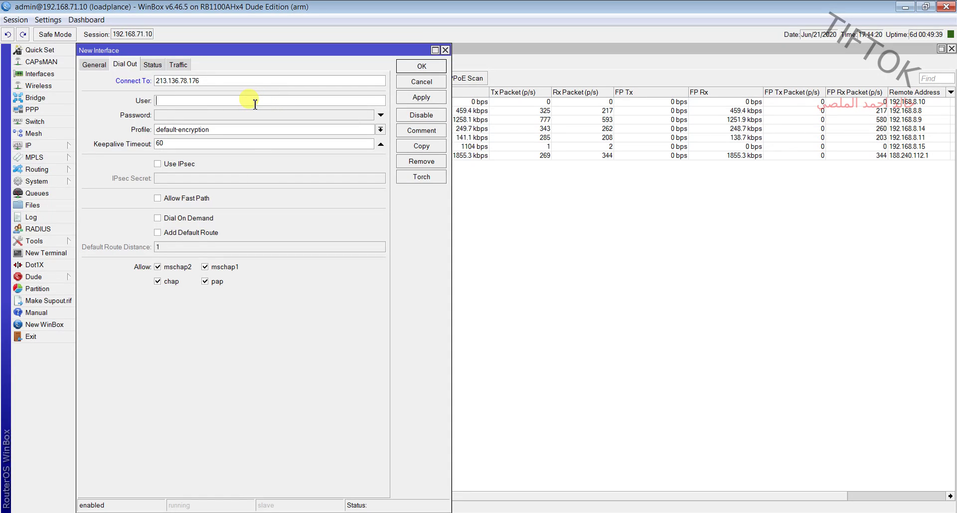
left_click(255, 102)
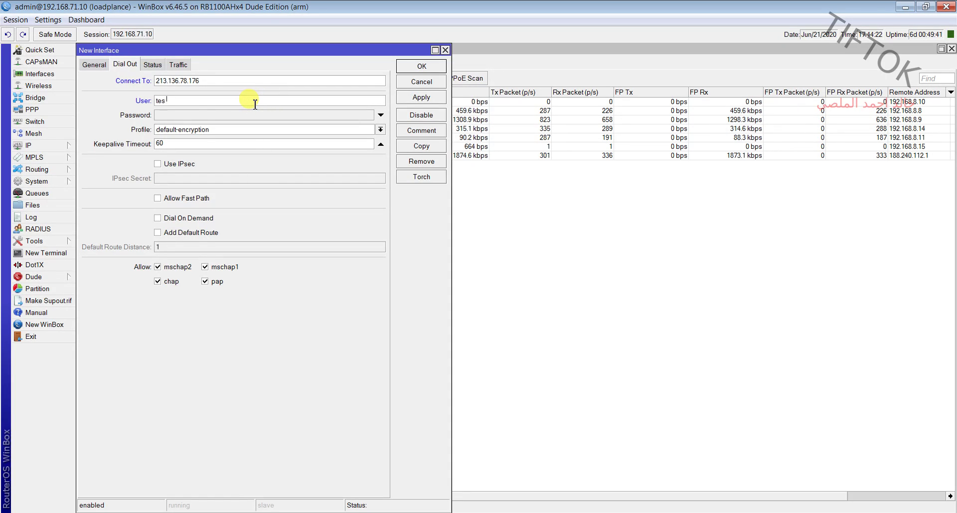
key("Tab")
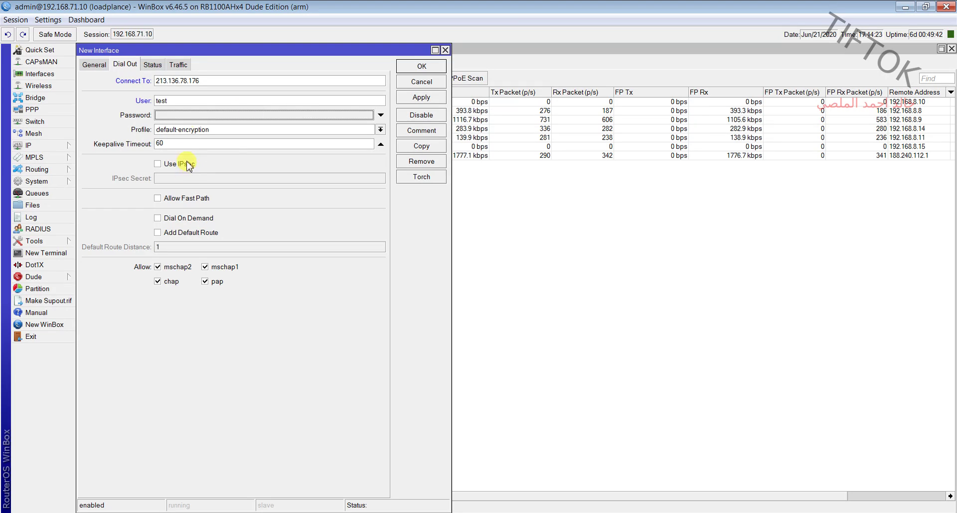
left_click(185, 115)
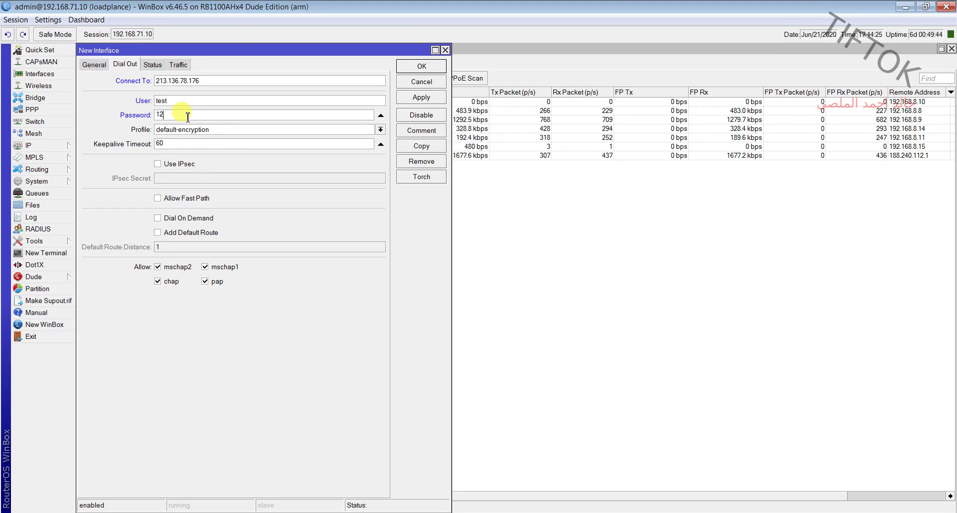
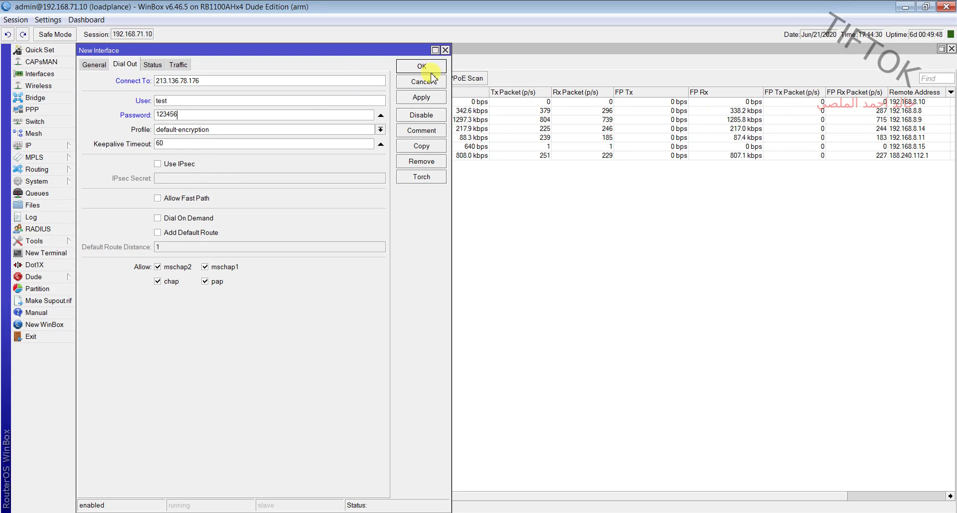
left_click(424, 96)
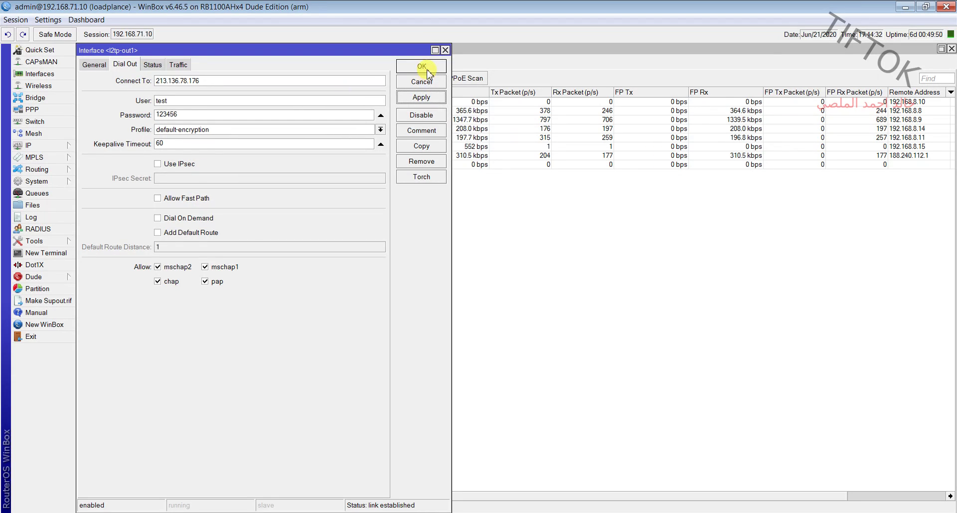
left_click(427, 70)
left_click(355, 163)
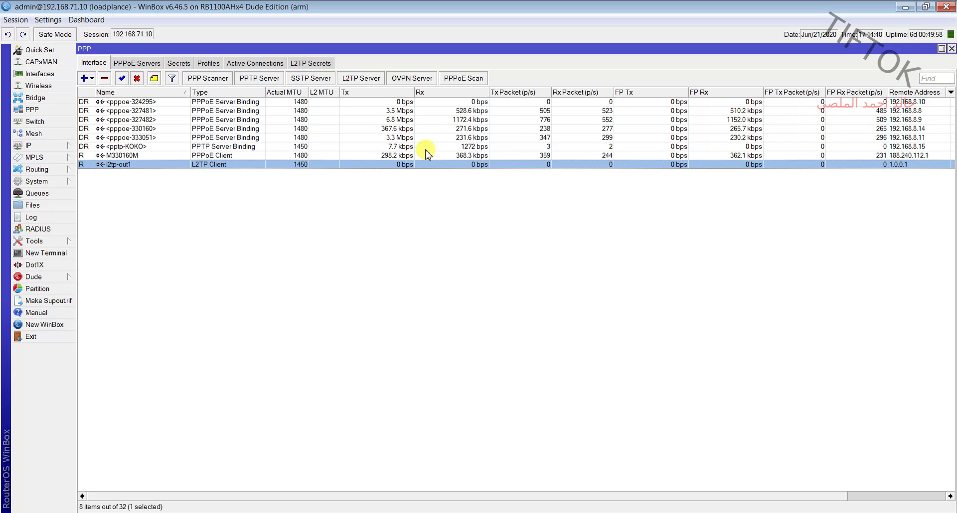
left_click(368, 509)
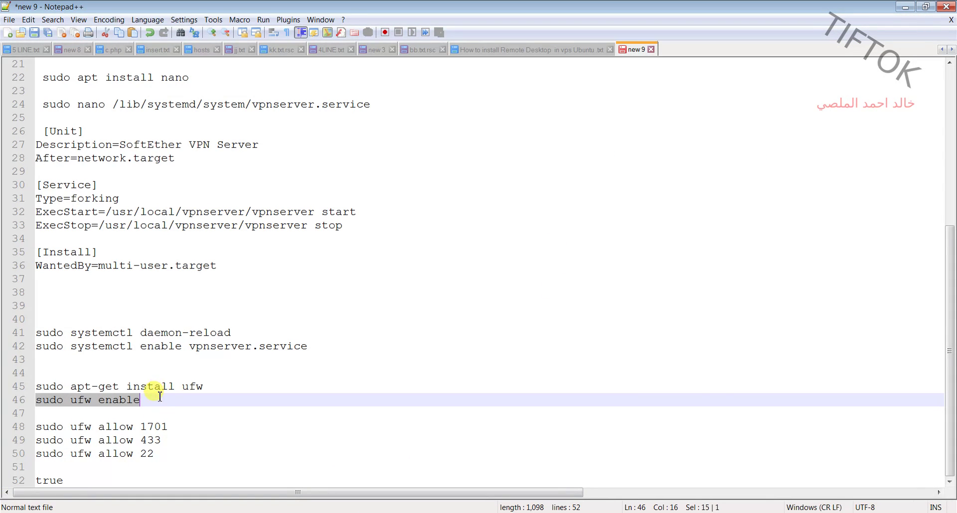
Copy 'sudo ufw enable' and add the note 'if the manger not work' on line 51
left_click_drag(158, 398, 6, 408)
key("shift+Up")
key("ctrl+c")
left_click(91, 469)
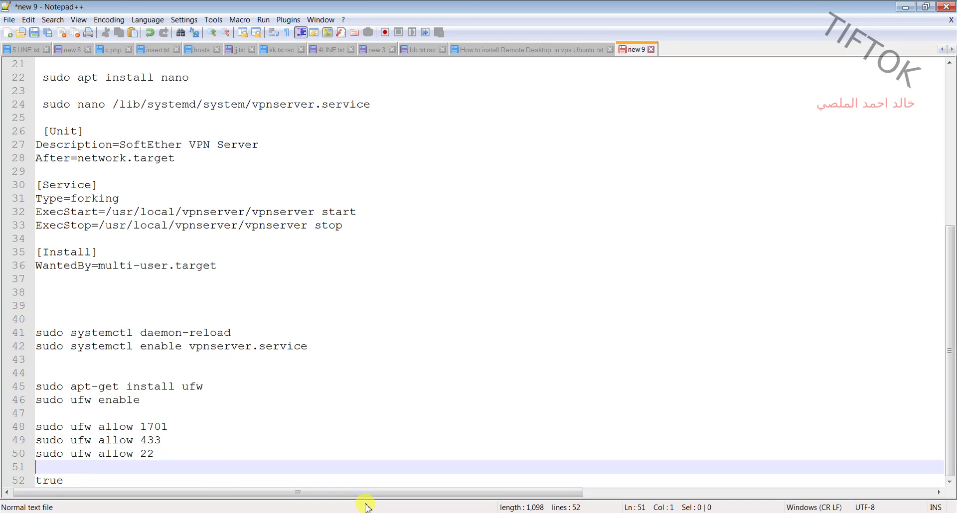
type("i")
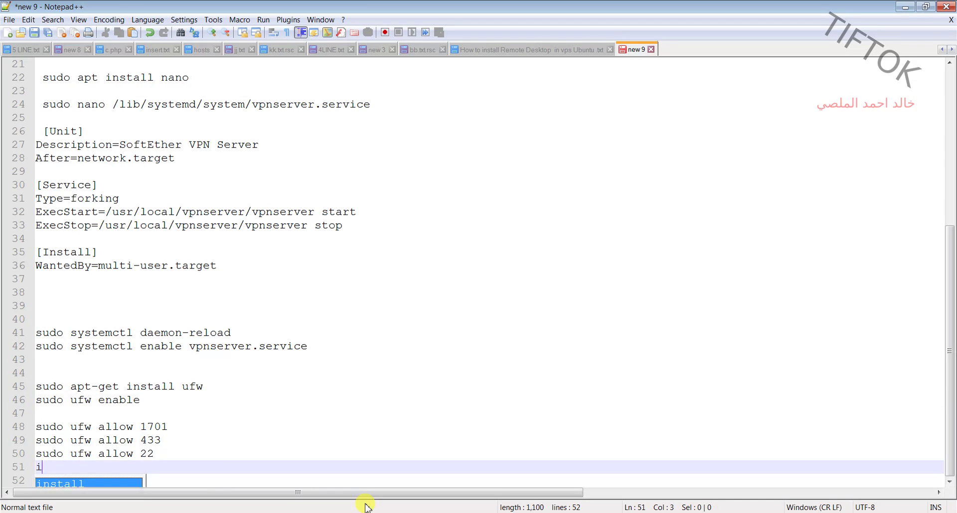
type("f the ")
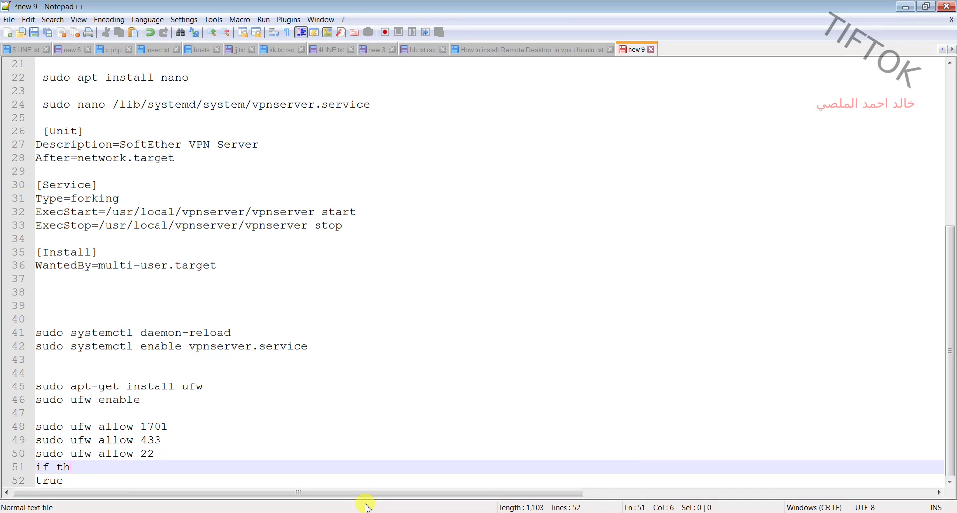
type("manger ")
type("not w")
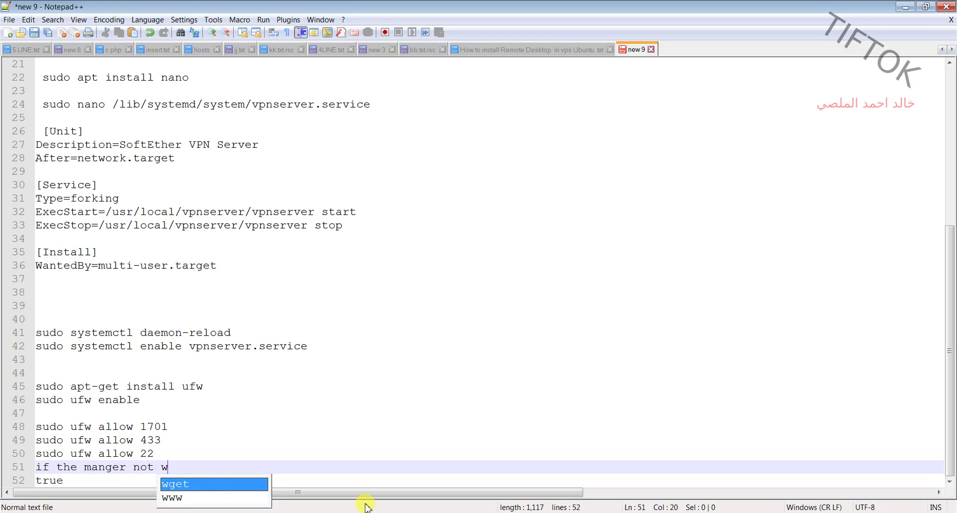
type("ork")
Add 'sudo ufw disable' and 'reboot' lines below the note
key("Return")
key("ctrl+v")
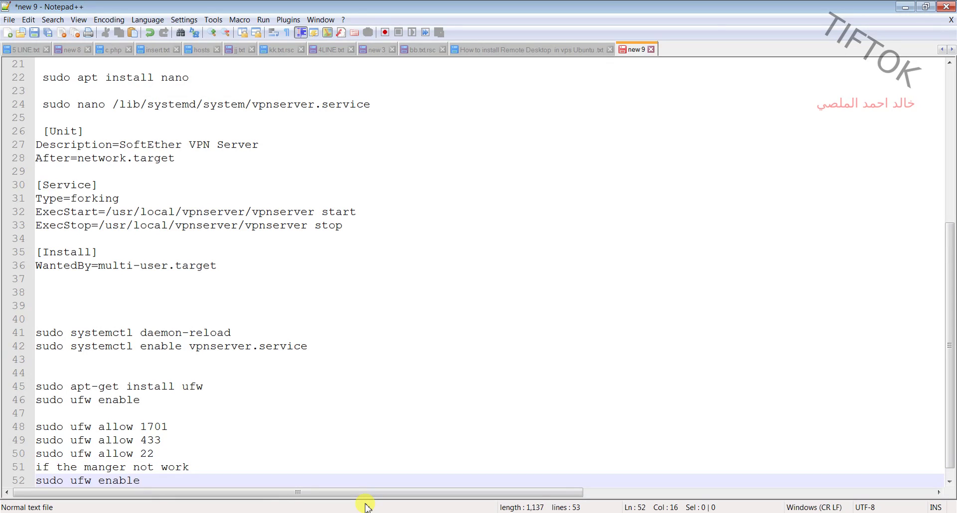
type("d")
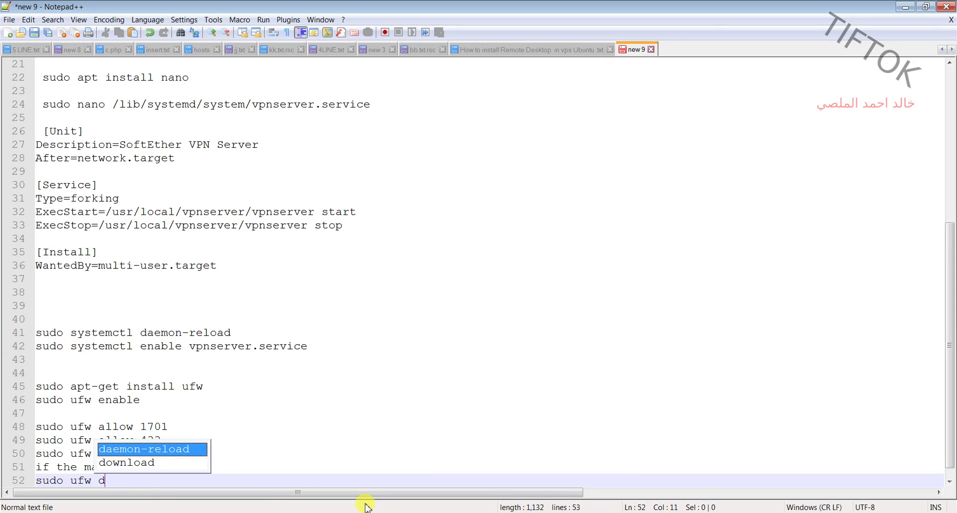
type("isable")
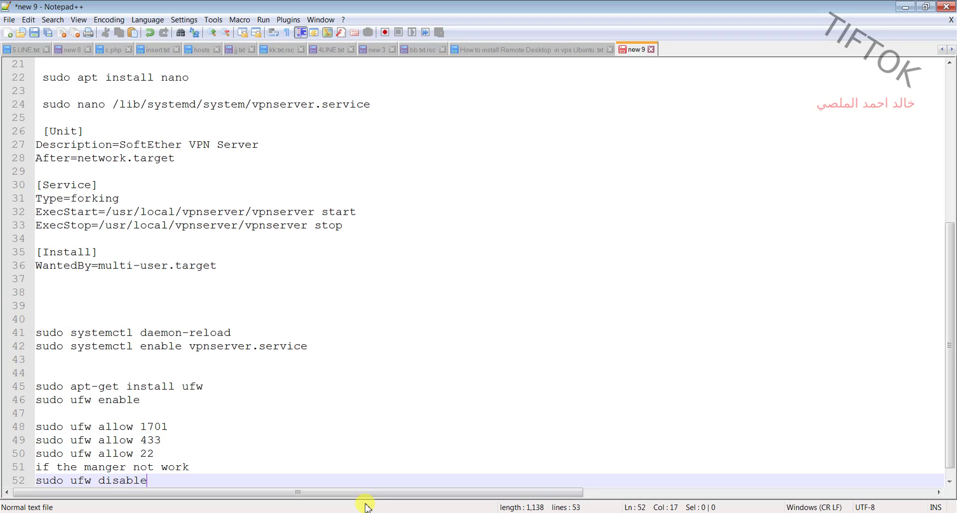
key("Return")
type("reboot")
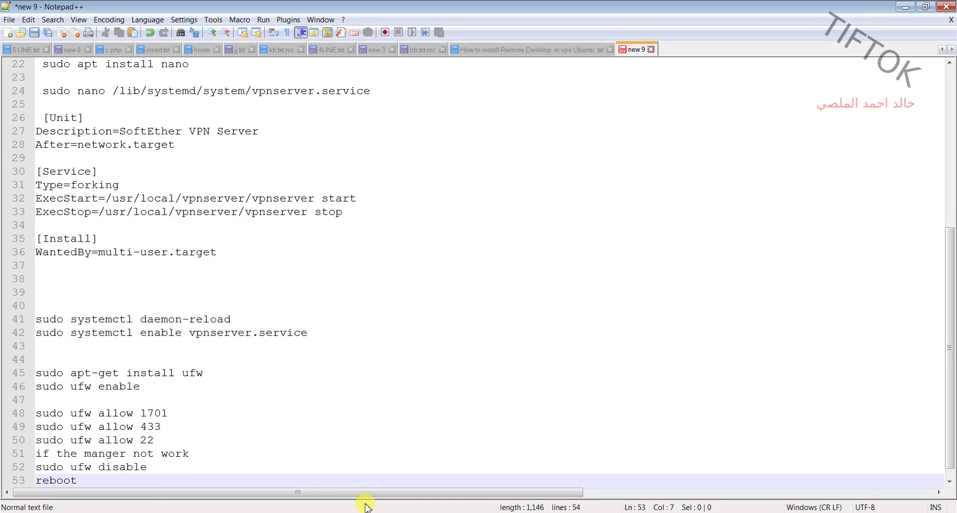
scroll(232, 306, "down", 1)
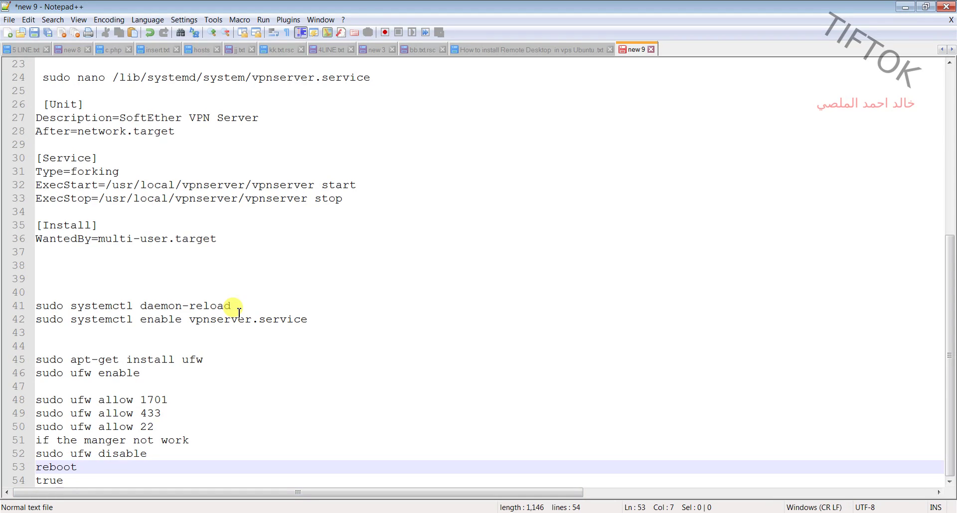
left_click(487, 506)
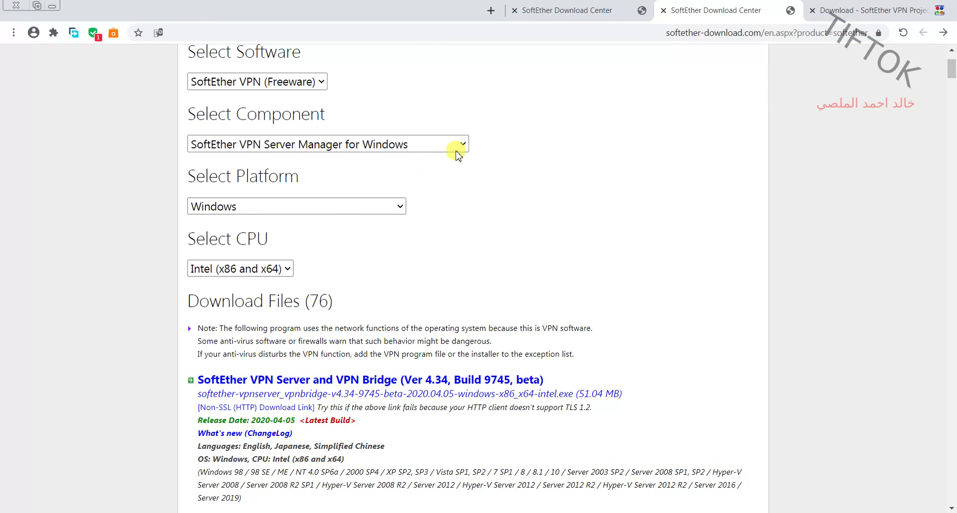
Choose SoftEther VPN Client as the Download Center component, then return to the softether.org Download page
left_click(297, 149)
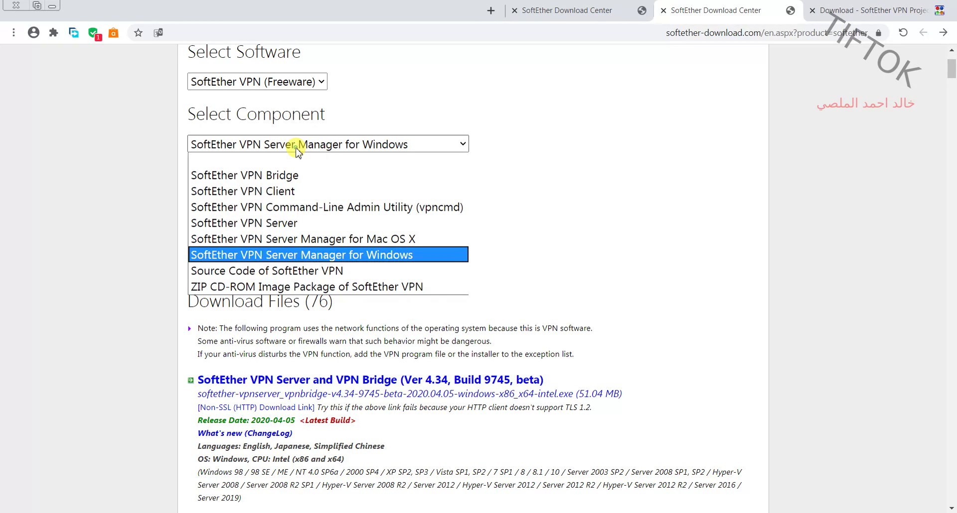
left_click(294, 191)
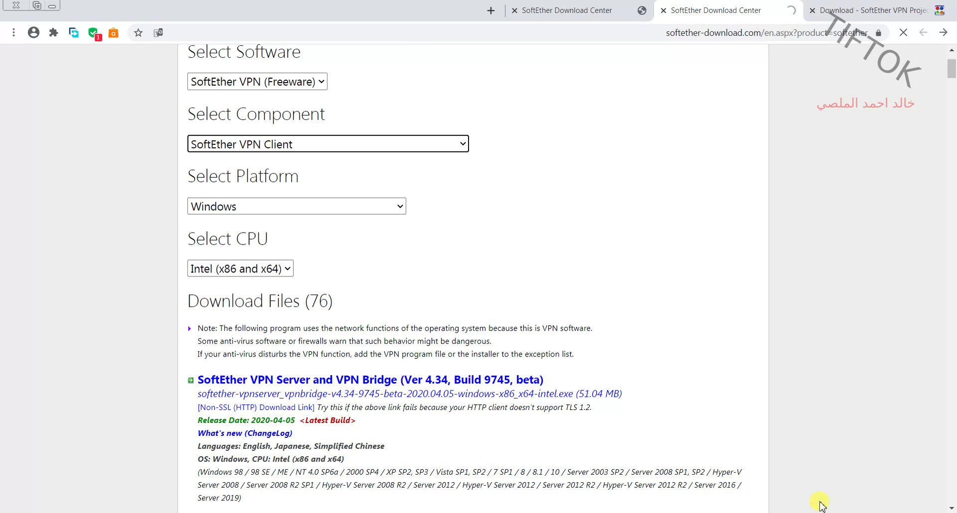
key("ctrl+shift+Tab")
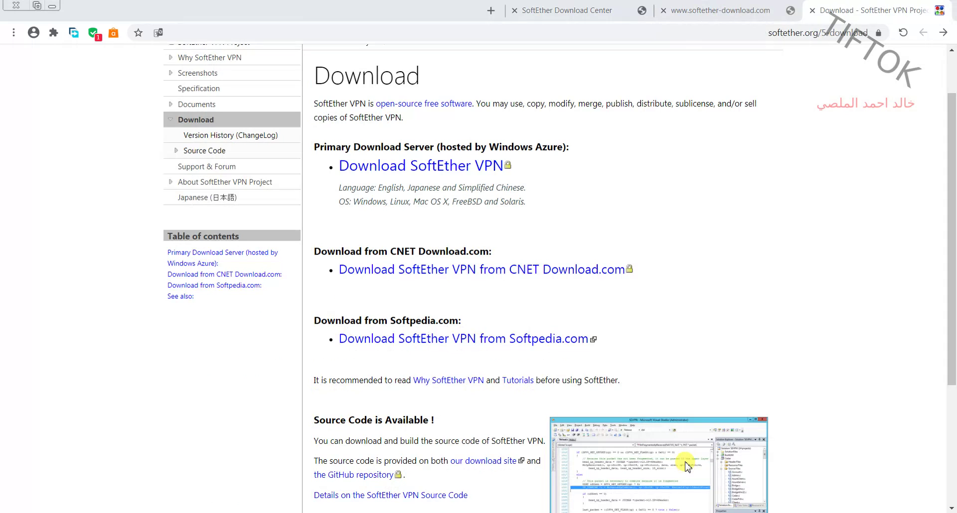